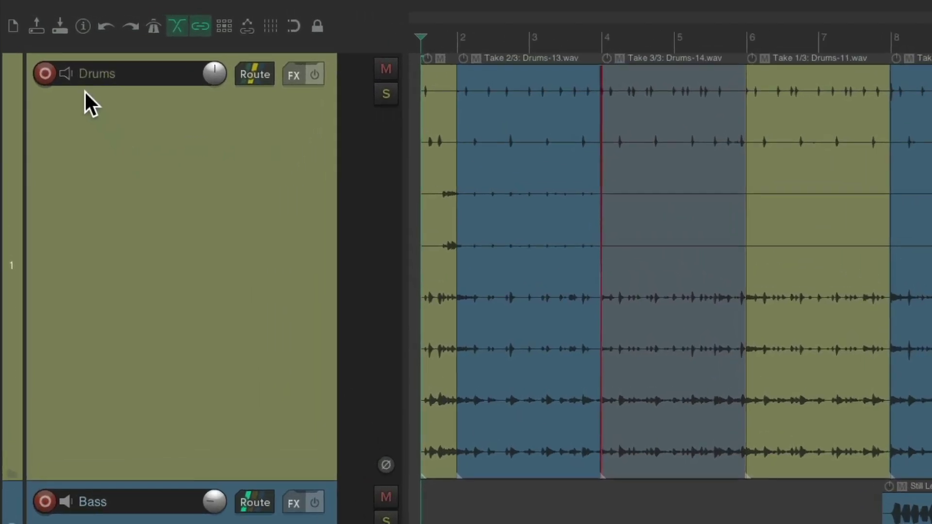
Arm the Drums track, keep its 8-channel Input 1..Input 8 input, and play part of the project
{"action": "left_click", "coordinate": [43, 76]}
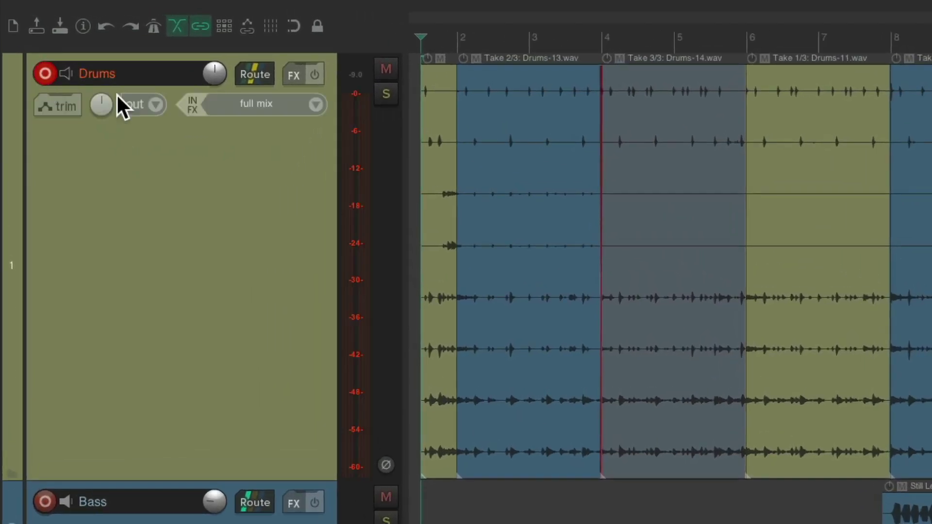
{"action": "left_click", "coordinate": [315, 104]}
{"action": "mouse_move", "coordinate": [328, 156]}
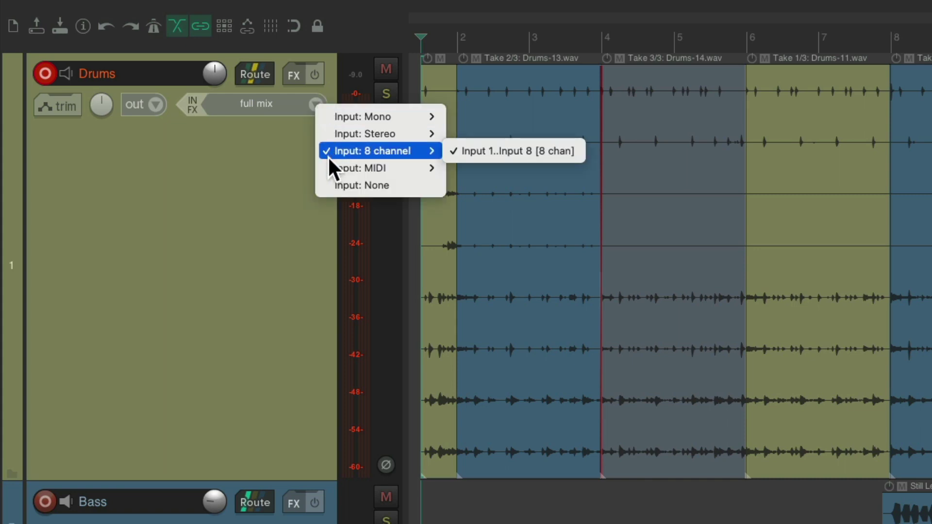
{"action": "left_click", "coordinate": [449, 152]}
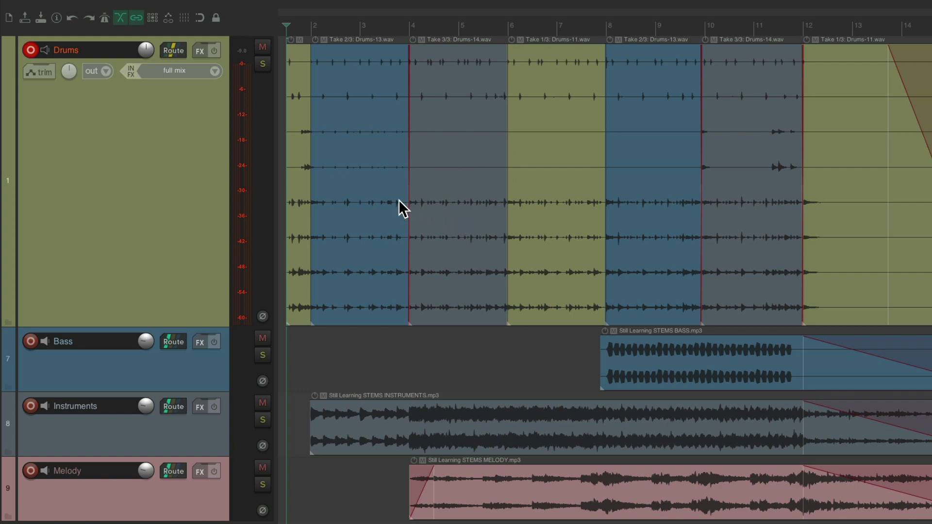
{"action": "key", "text": "space"}
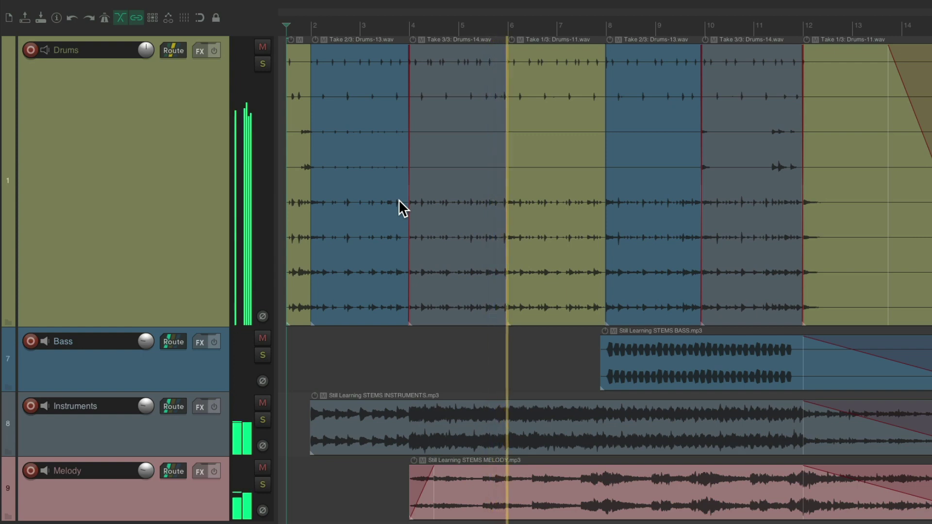
{"action": "key", "text": "space"}
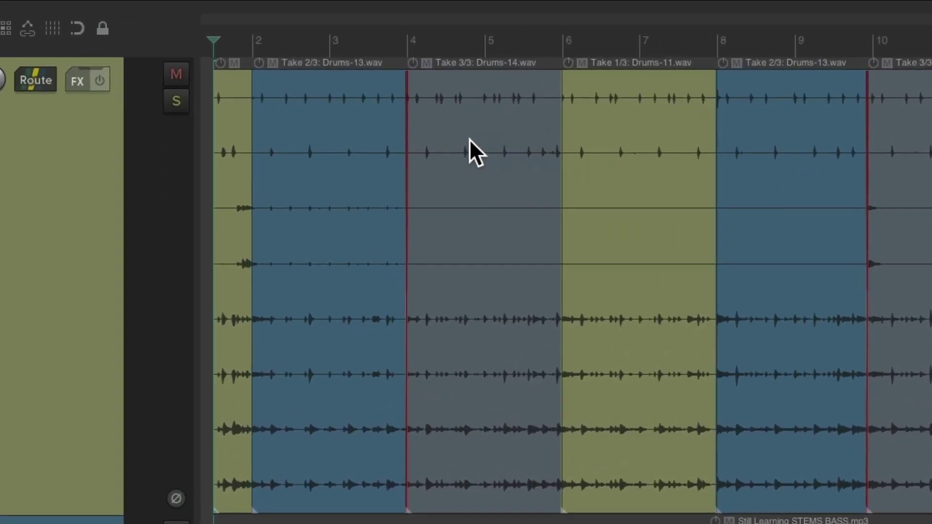
Cycle the bar-4 drum item's takes, leave Take 3/3 active, deselect it, and open the Mixer
{"action": "left_click", "coordinate": [469, 141]}
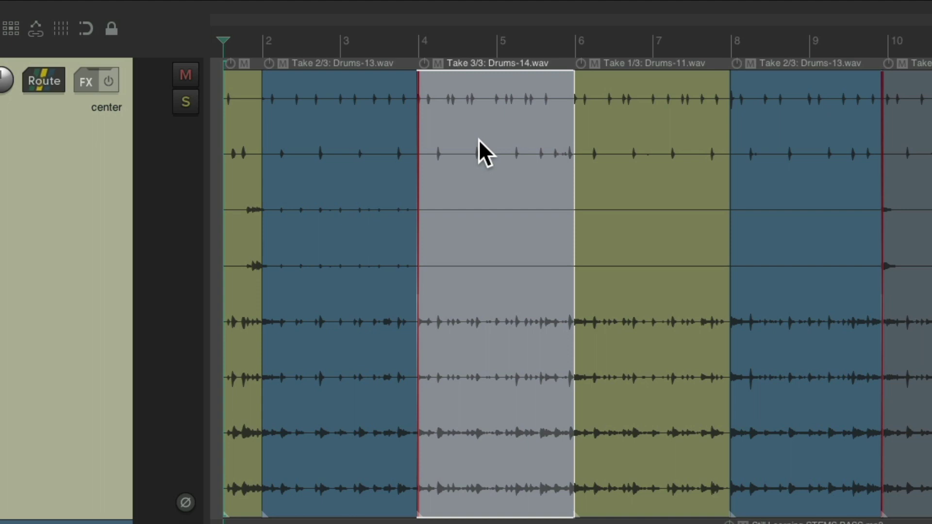
{"action": "key", "text": "t"}
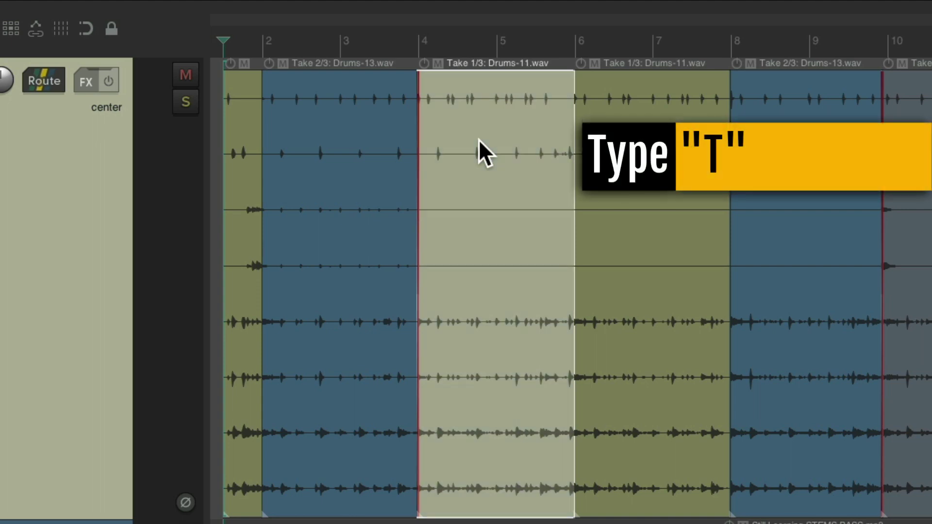
{"action": "key", "text": "shift+t"}
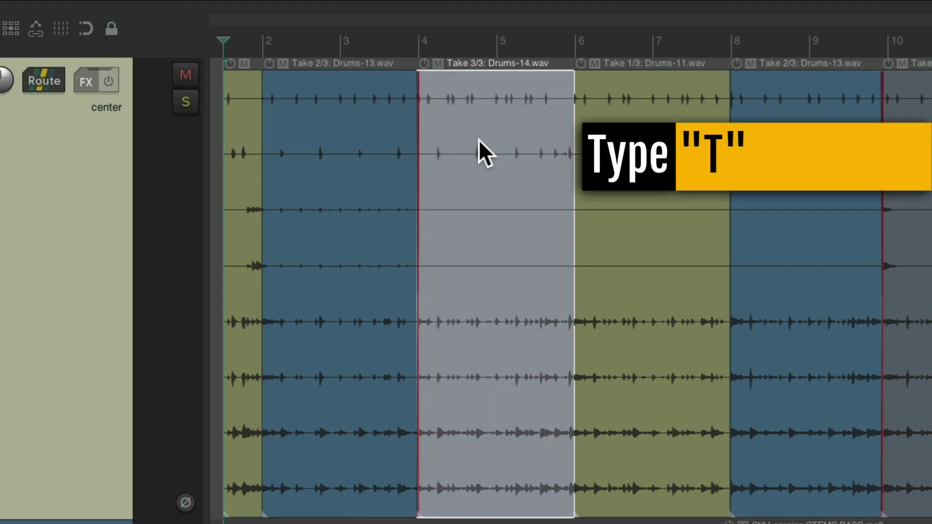
{"action": "key", "text": "Escape"}
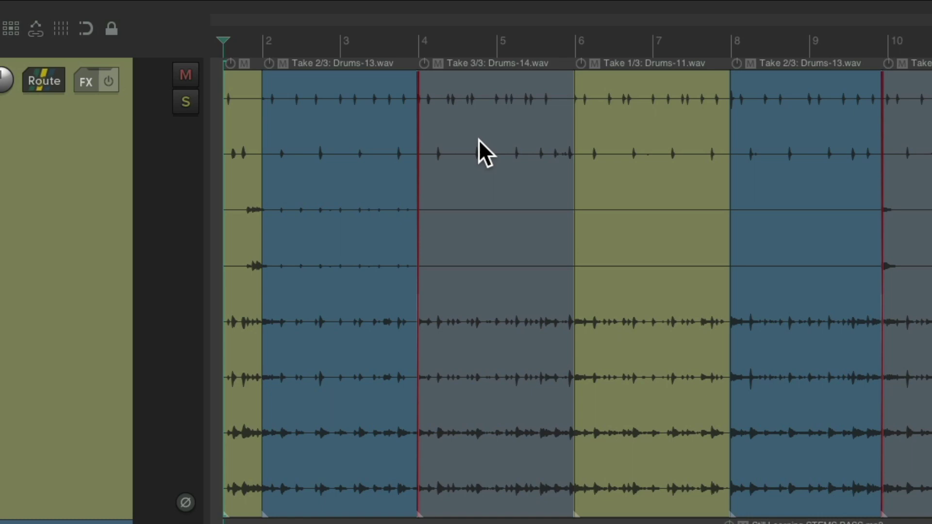
{"action": "key", "text": "ctrl+m"}
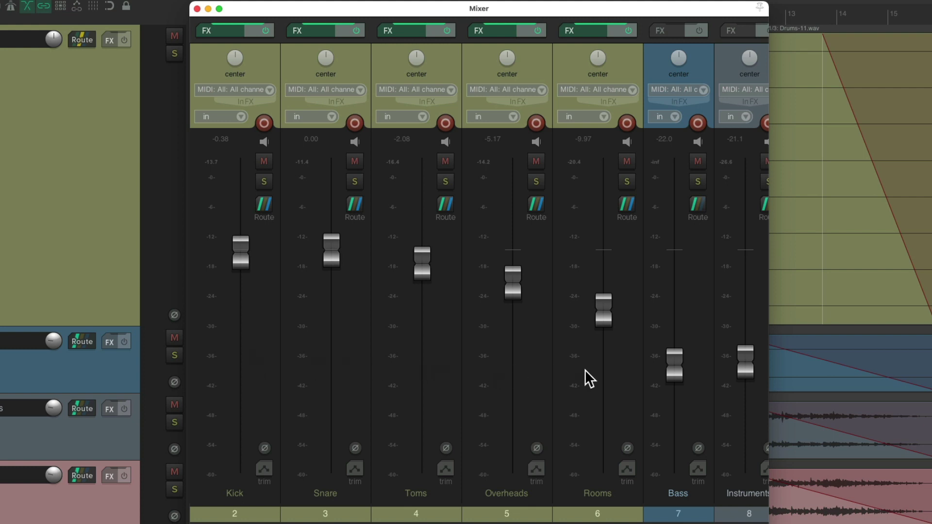
Close the Mixer, then check the Track Manager and the Drums track's routing settings
{"action": "key", "text": "ctrl+m"}
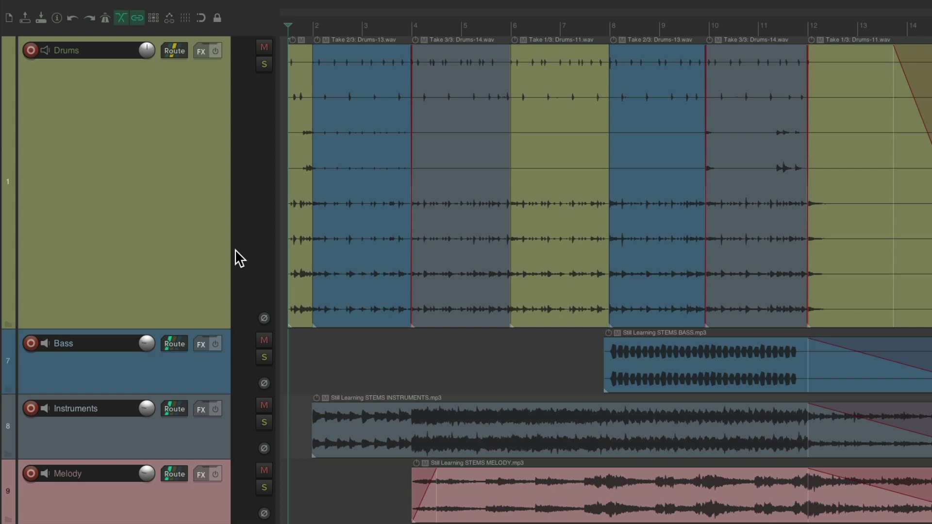
{"action": "key", "text": "ctrl+alt+m"}
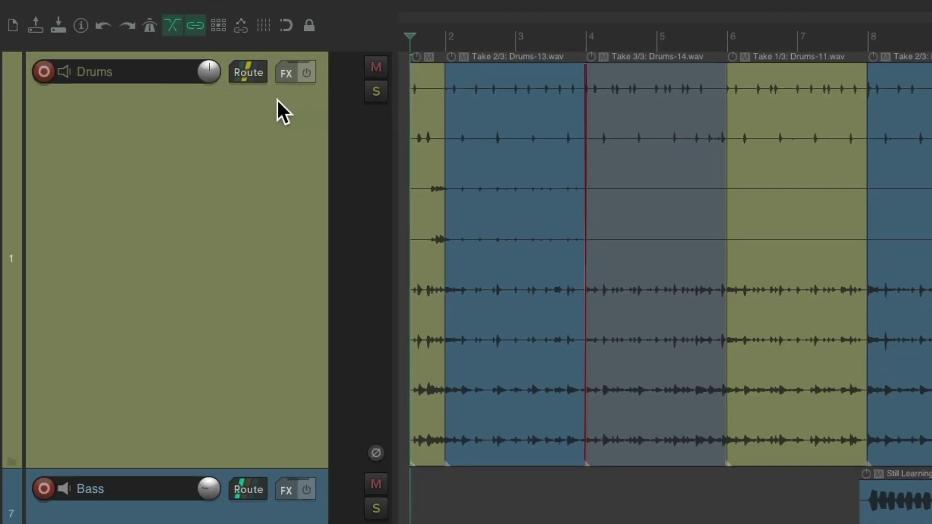
{"action": "left_click", "coordinate": [245, 72]}
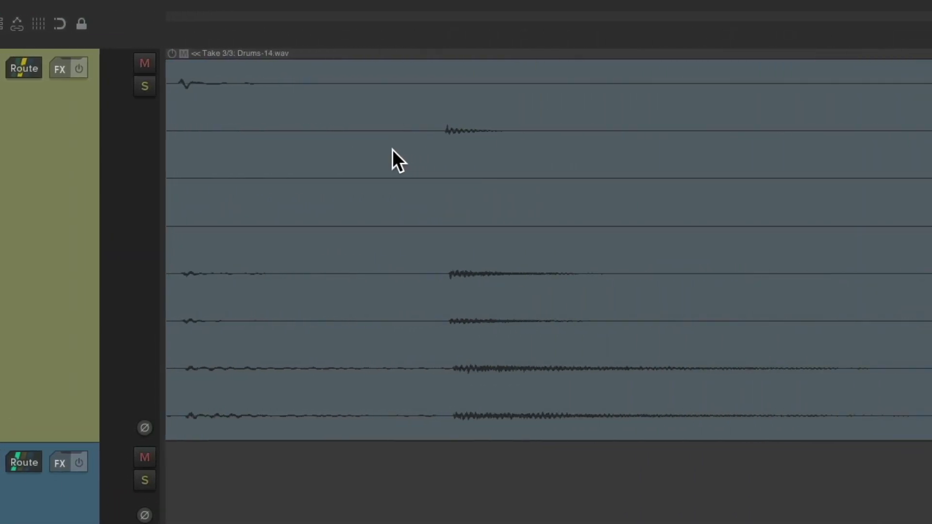
Split the bar-4 Take 3/3 drum item at two points and slip the middle piece's audio slightly later
{"action": "scroll", "coordinate": [393, 150], "scroll_direction": "up", "scroll_amount": 2}
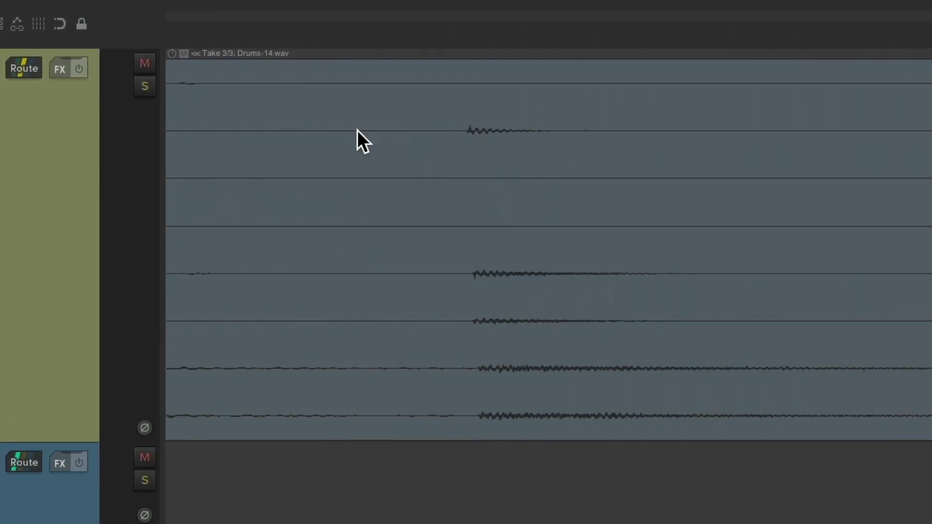
{"action": "left_click", "coordinate": [270, 161]}
{"action": "left_click", "coordinate": [267, 25]}
{"action": "key", "text": "s"}
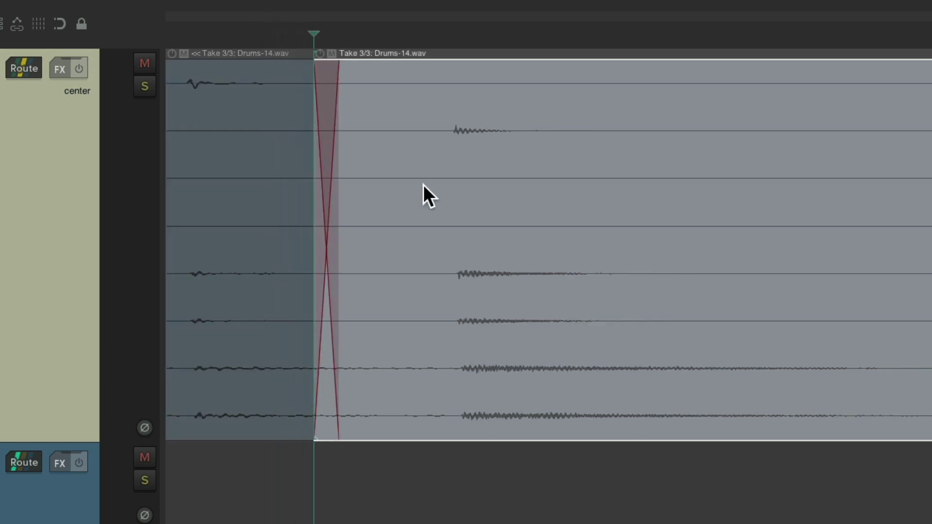
{"action": "scroll", "coordinate": [423, 185], "scroll_direction": "down", "scroll_amount": 2}
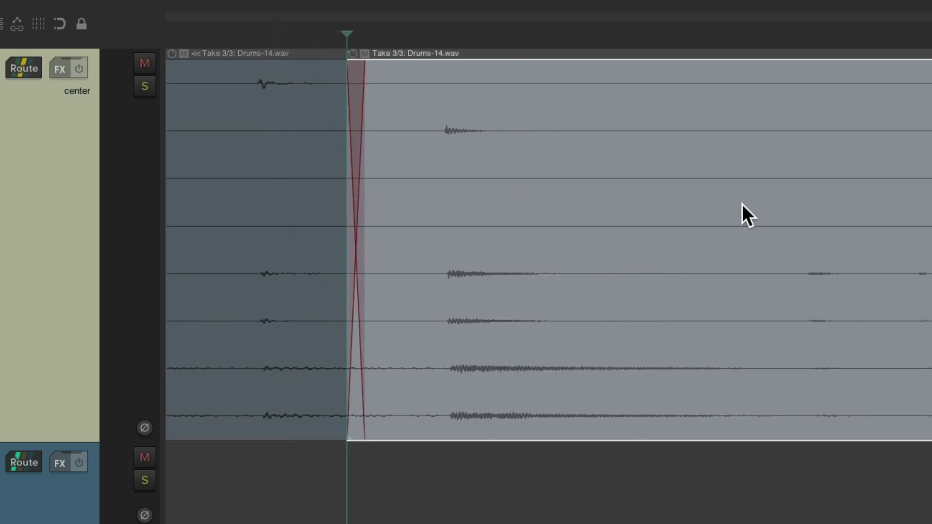
{"action": "left_click", "coordinate": [728, 17]}
{"action": "key", "text": "s"}
{"action": "left_click", "coordinate": [589, 177]}
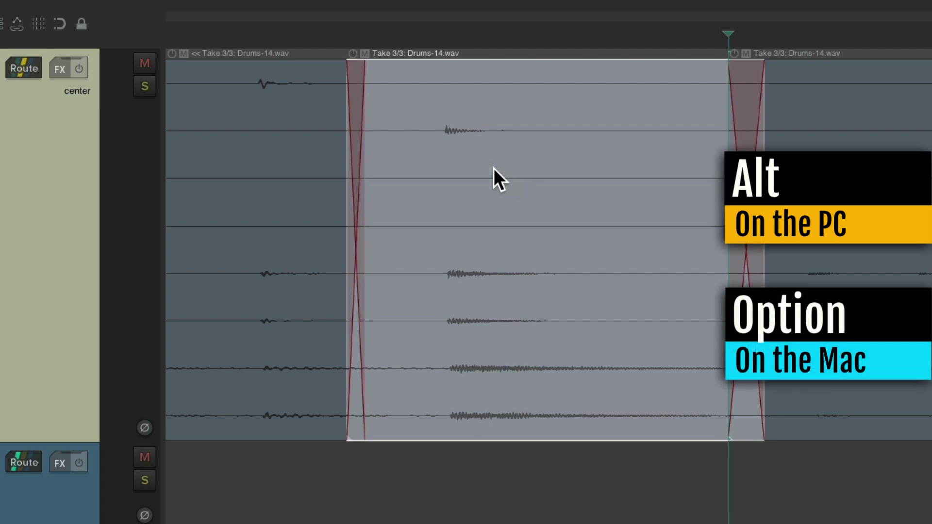
{"action": "left_click_drag", "start_coordinate": [493, 168], "coordinate": [517, 182]}
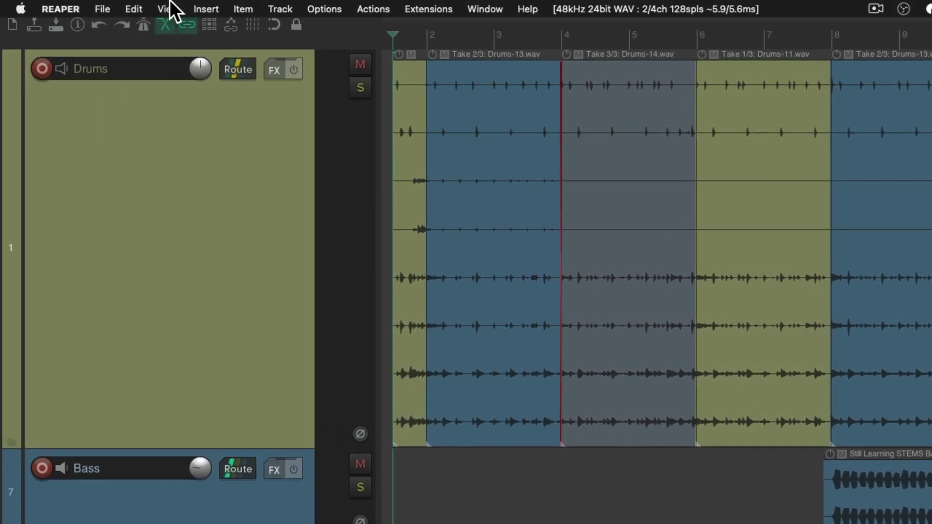
Show Kick, Snare, Toms, Overheads and Rooms in the arrange view via the Track Manager, then select Drums
{"action": "left_click", "coordinate": [170, 2]}
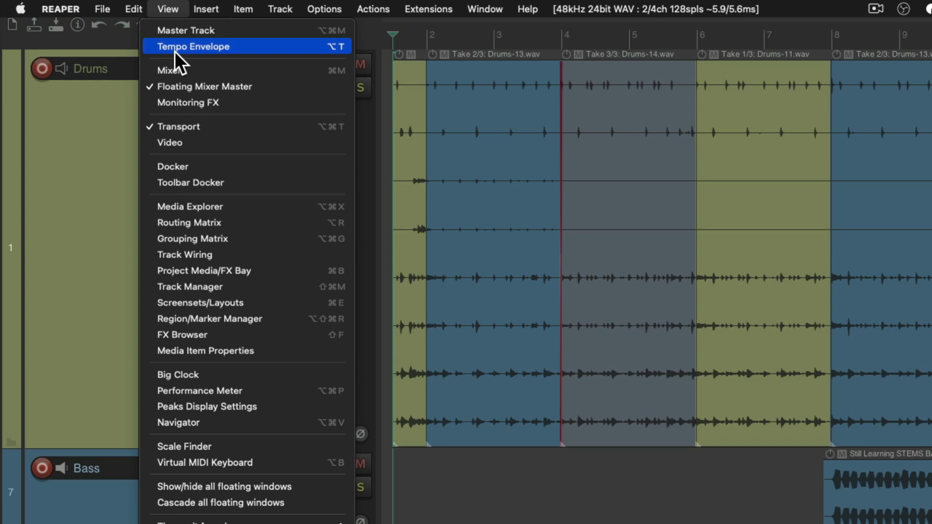
{"action": "left_click", "coordinate": [150, 288]}
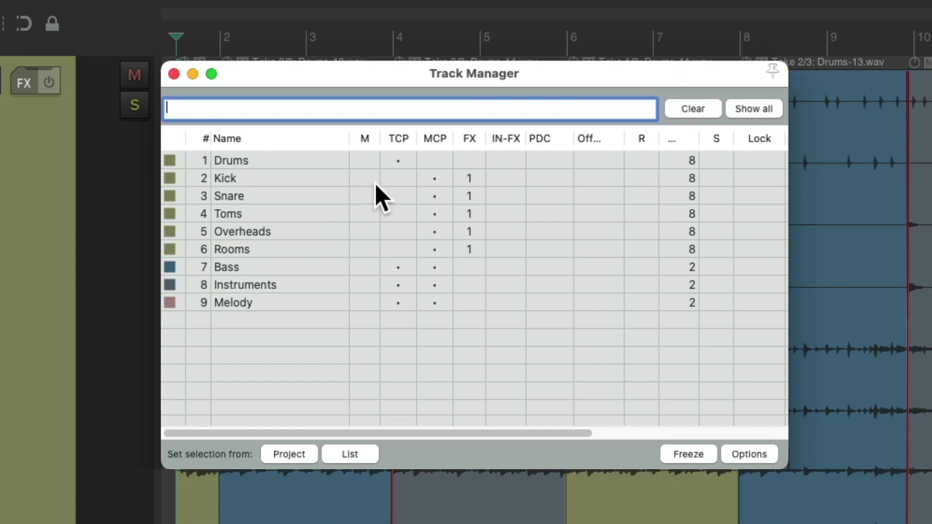
{"action": "left_click", "coordinate": [306, 183]}
{"action": "left_click", "coordinate": [308, 250], "text": "shift"}
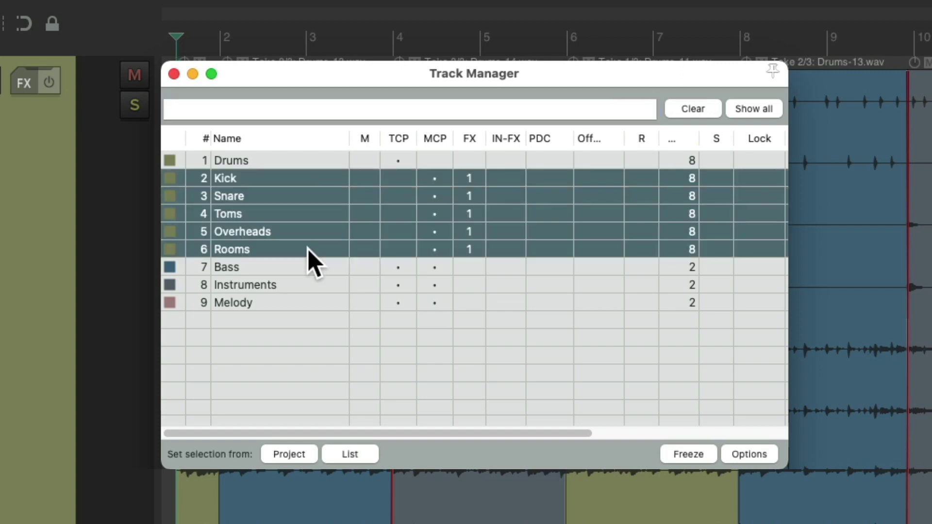
{"action": "left_click", "coordinate": [400, 177]}
{"action": "left_click", "coordinate": [173, 74]}
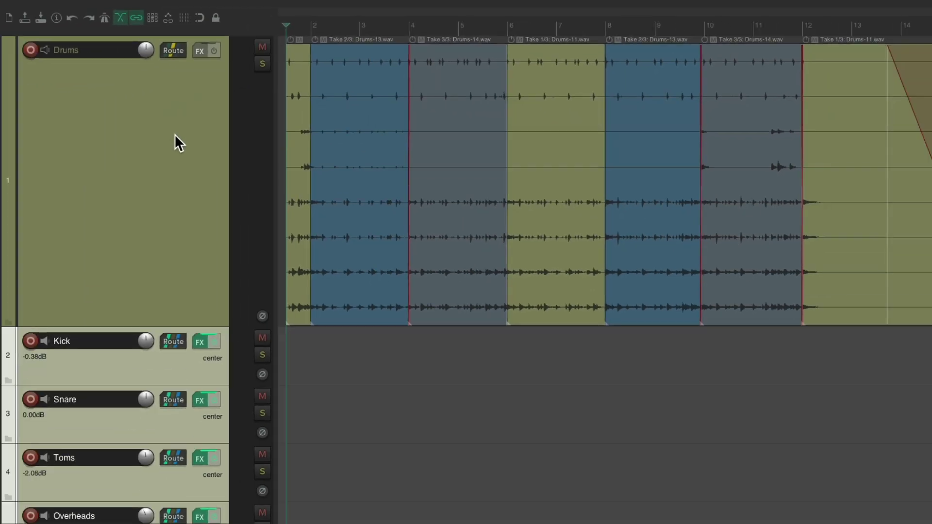
{"action": "left_click", "coordinate": [175, 141]}
{"action": "scroll", "coordinate": [459, 124], "scroll_direction": "down", "scroll_amount": 2}
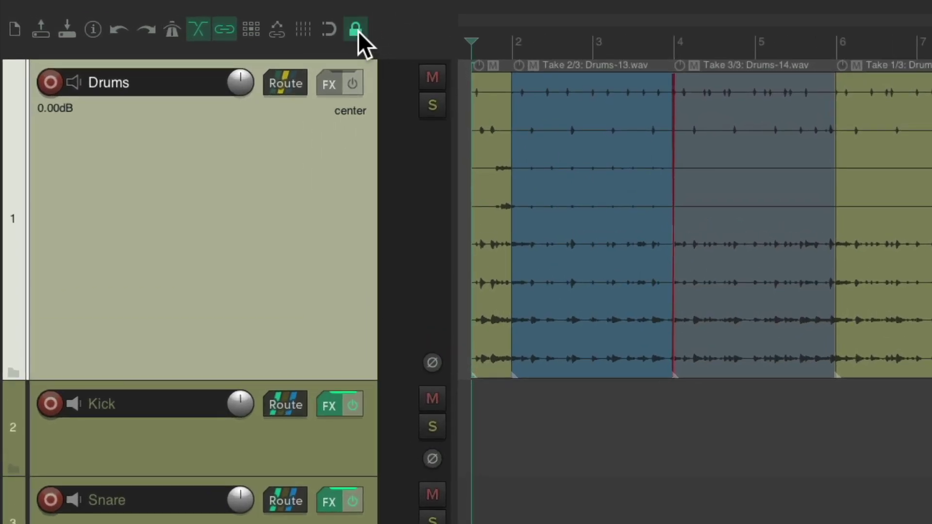
Check the locking settings, then copy all Drums take items onto the Kick through Rooms tracks
{"action": "right_click", "coordinate": [357, 31]}
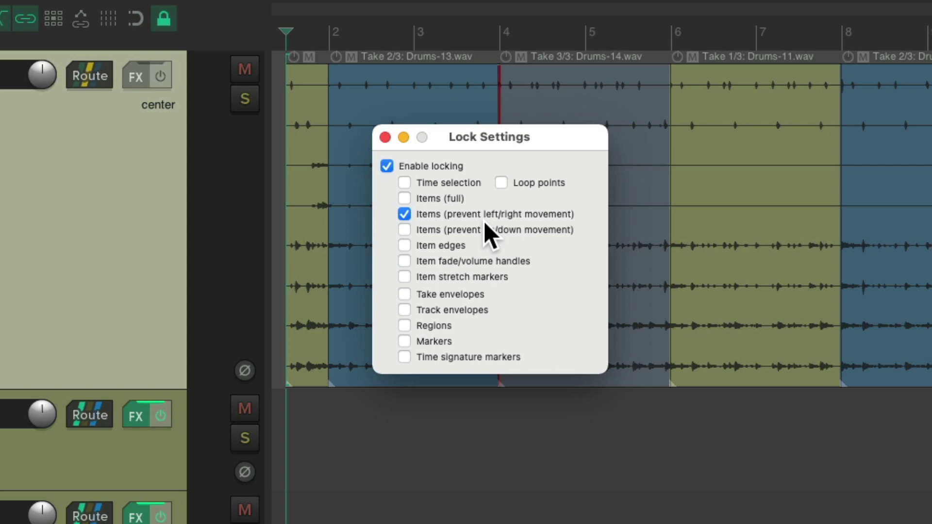
{"action": "left_click", "coordinate": [385, 137]}
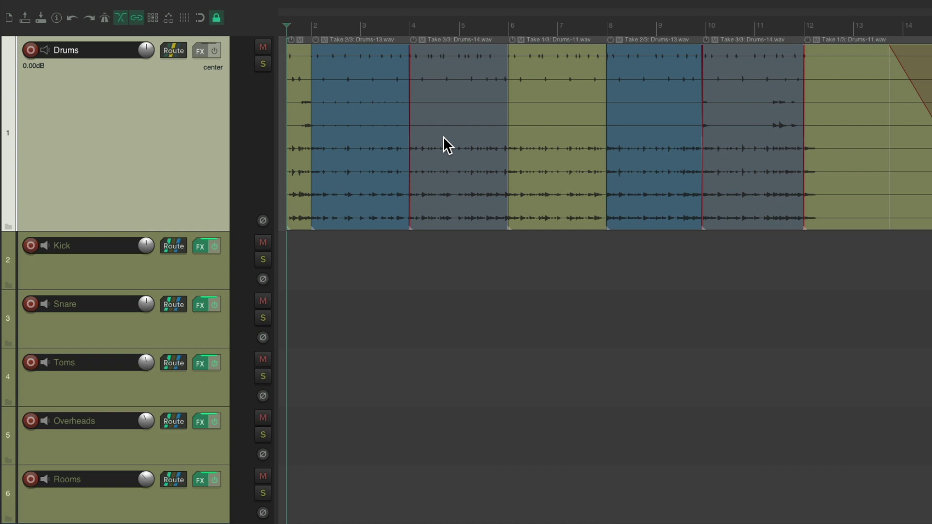
{"action": "double_click", "coordinate": [174, 127]}
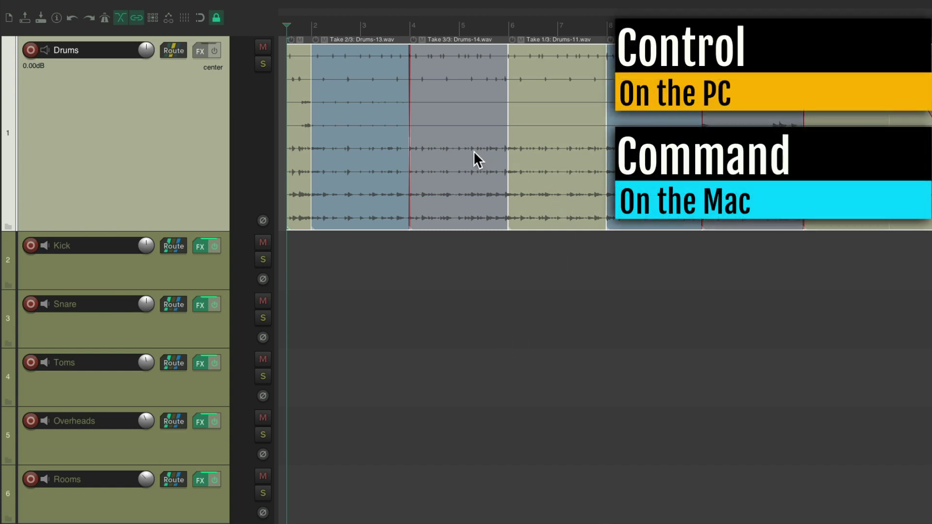
{"action": "left_click_drag", "start_coordinate": [474, 154], "coordinate": [447, 480]}
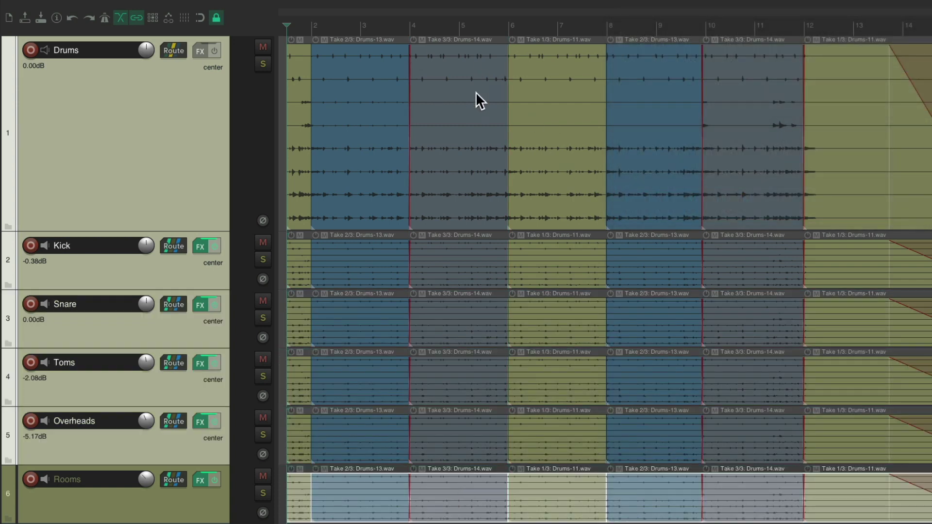
Mute the Drums folder track and hide it from the arrangement in the Track Manager
{"action": "left_click", "coordinate": [263, 47]}
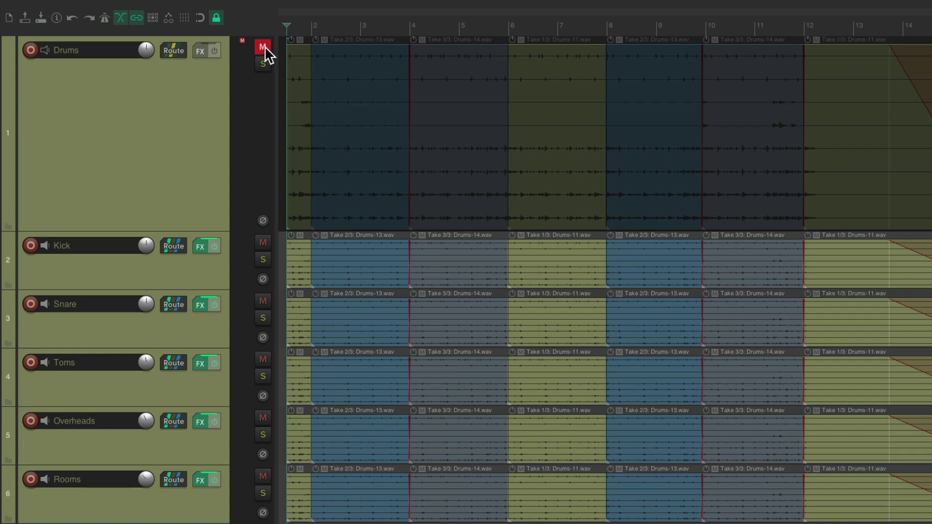
{"action": "left_click", "coordinate": [179, 161]}
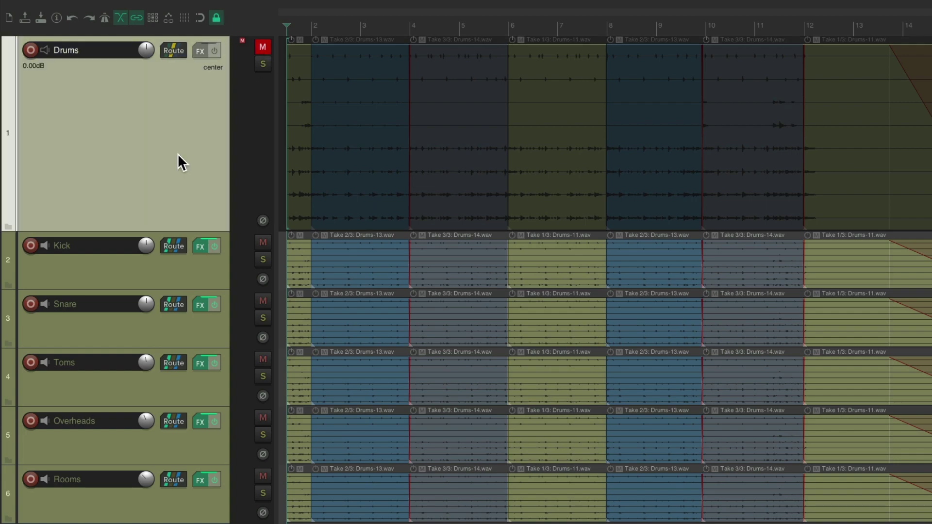
{"action": "key", "text": "ctrl+alt+m"}
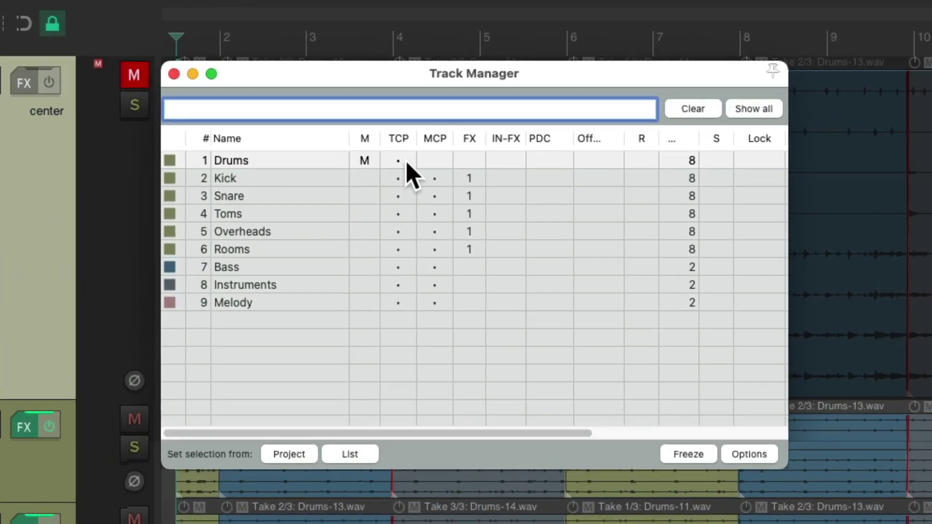
{"action": "left_click", "coordinate": [406, 163]}
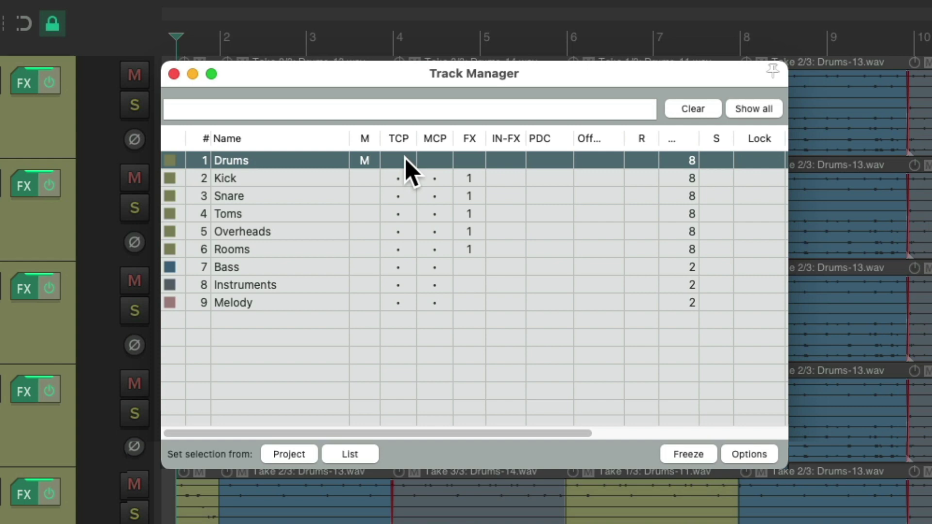
{"action": "left_click", "coordinate": [174, 73]}
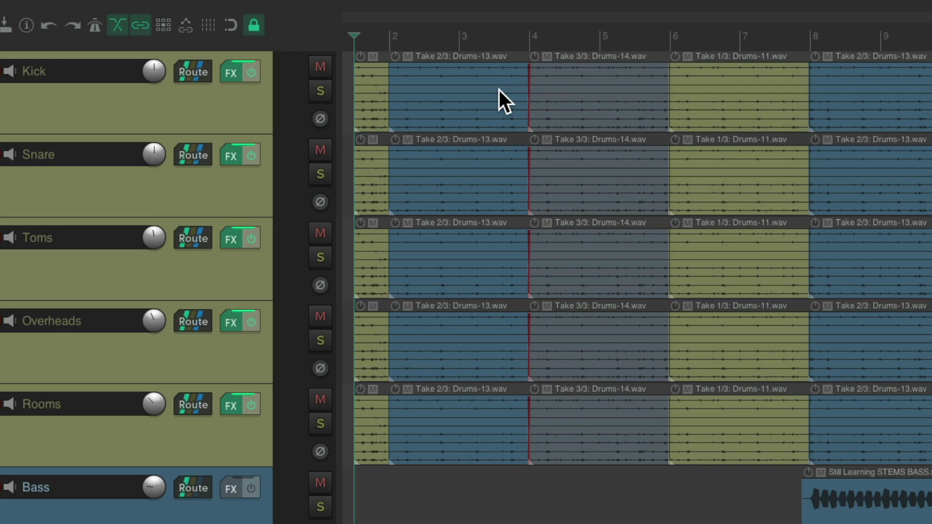
{"action": "key", "text": "space"}
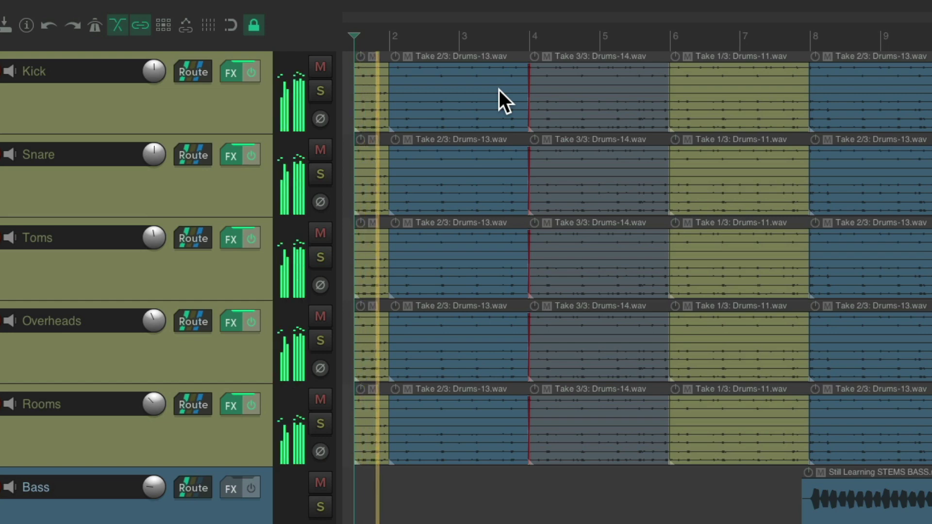
{"action": "key", "text": "space"}
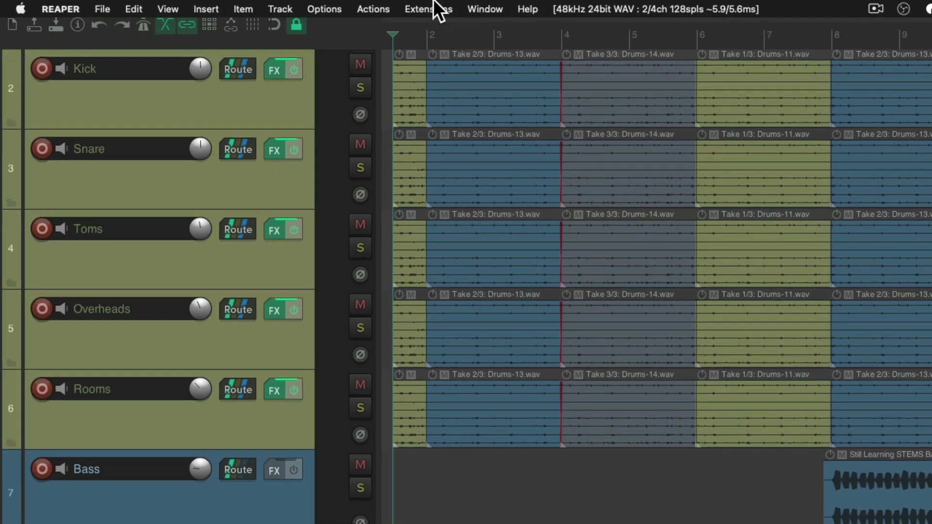
Open the Actions list filtered to 'channel mode' and move the dialog lower on screen
{"action": "left_click", "coordinate": [371, 7]}
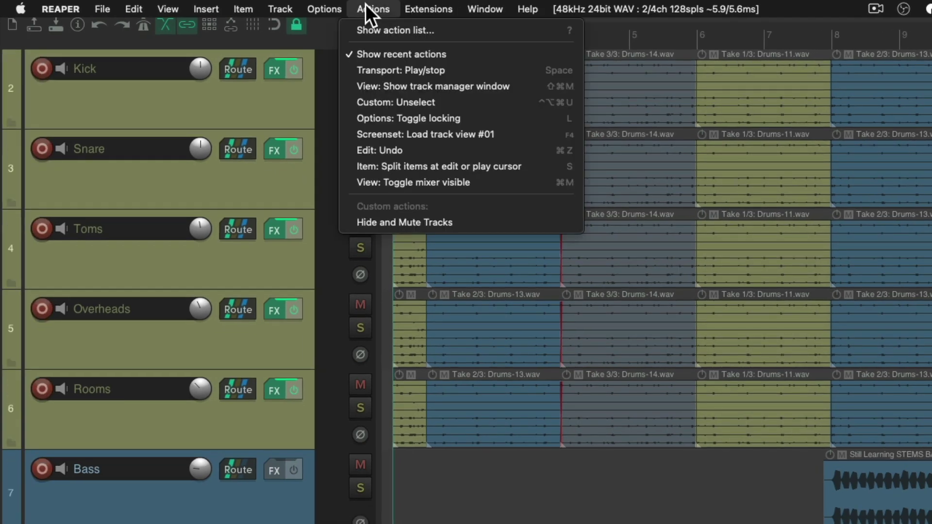
{"action": "left_click", "coordinate": [348, 30]}
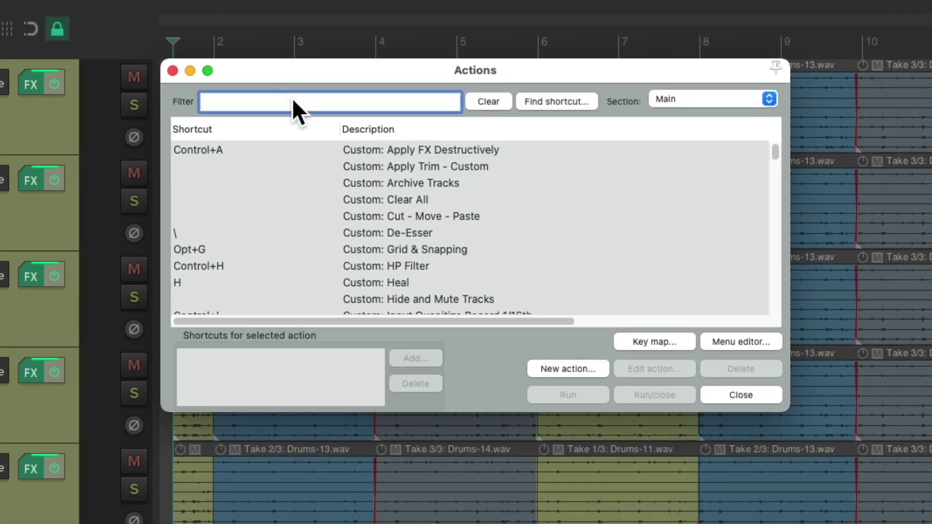
{"action": "type", "text": "channel mode"}
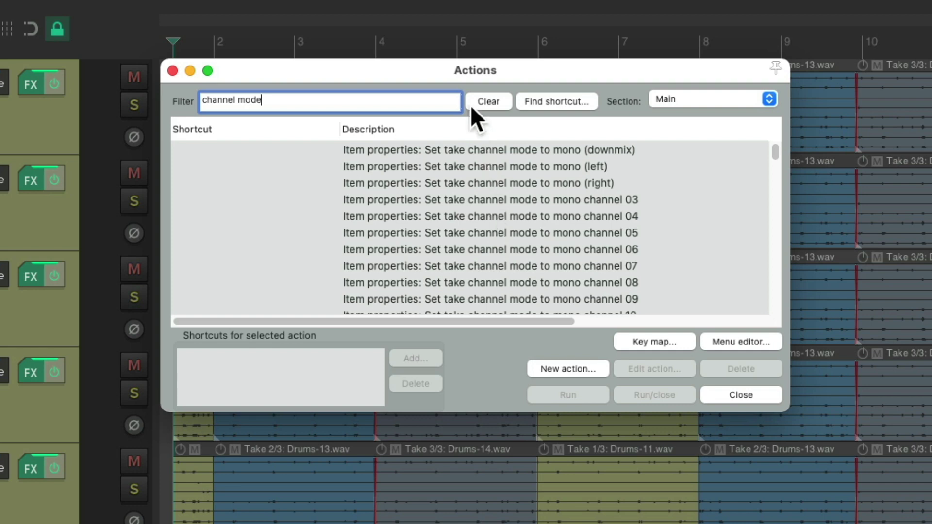
{"action": "left_click_drag", "start_coordinate": [469, 73], "coordinate": [471, 173]}
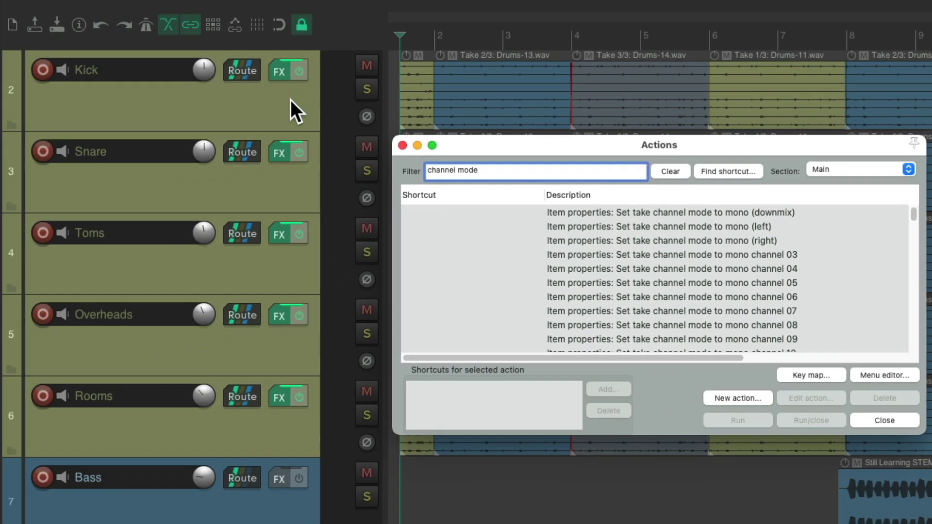
Set every Kick take to channel mode mono (left), then solo Kick and listen
{"action": "left_click", "coordinate": [45, 117]}
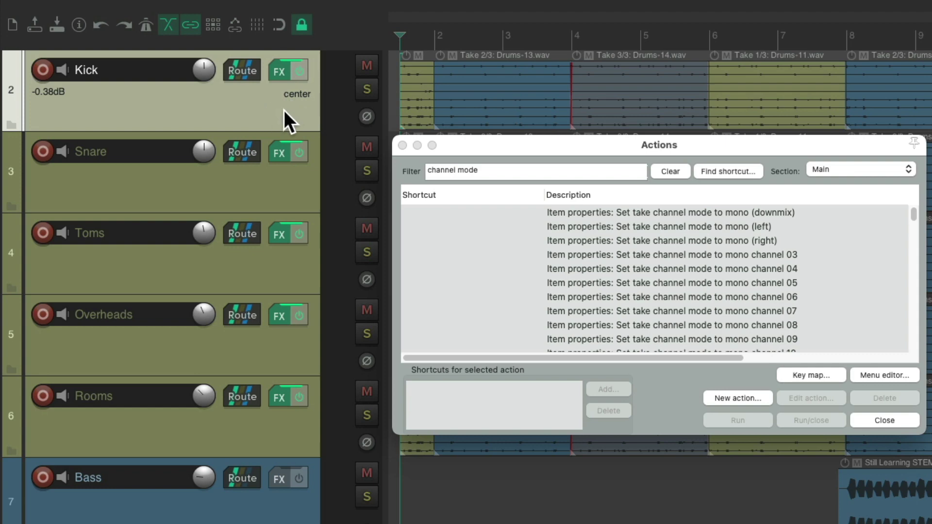
{"action": "double_click", "coordinate": [284, 109]}
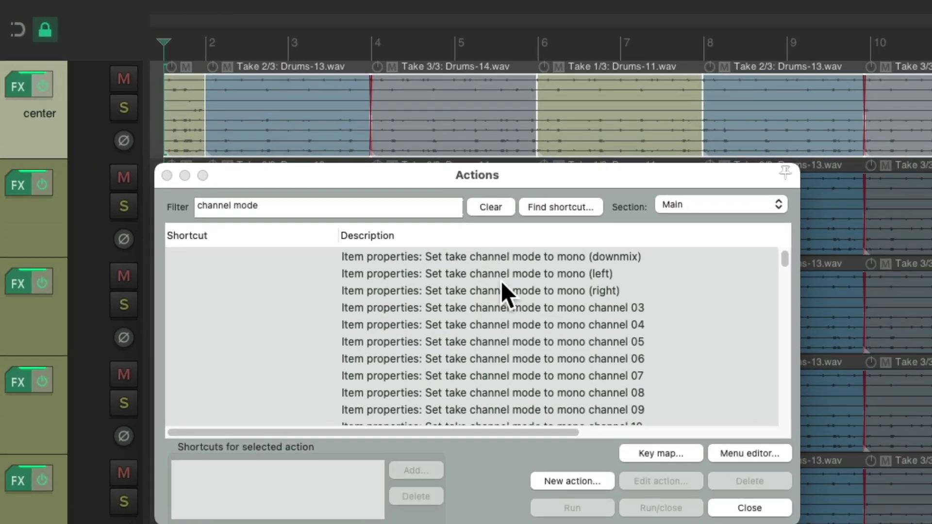
{"action": "left_click", "coordinate": [500, 276]}
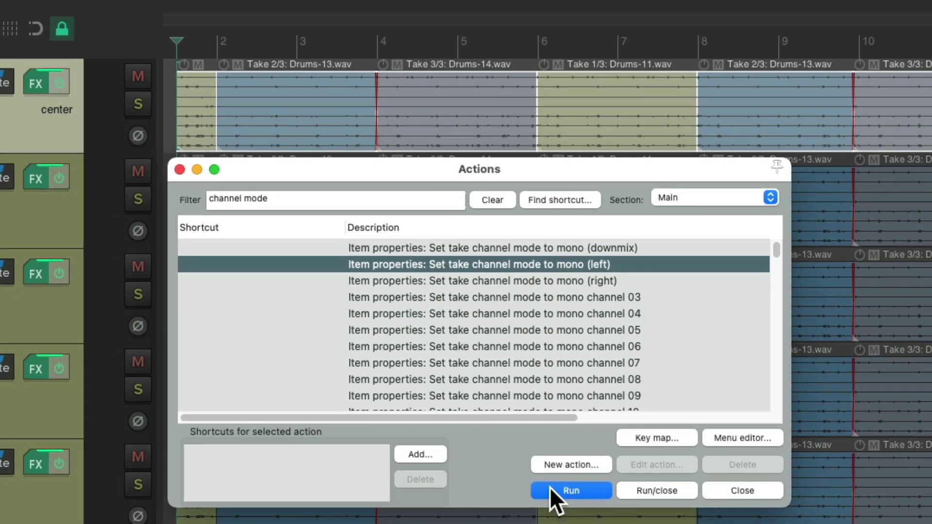
{"action": "left_click", "coordinate": [550, 488]}
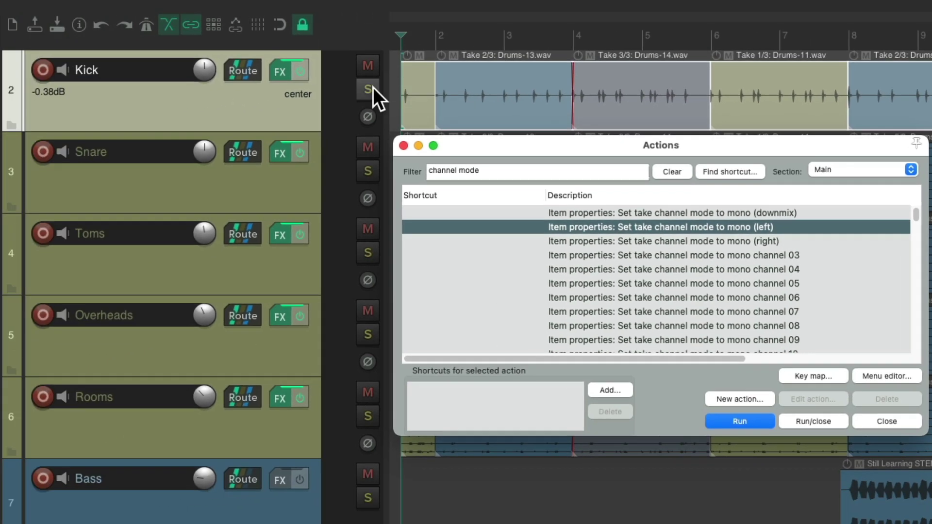
{"action": "left_click", "coordinate": [124, 108]}
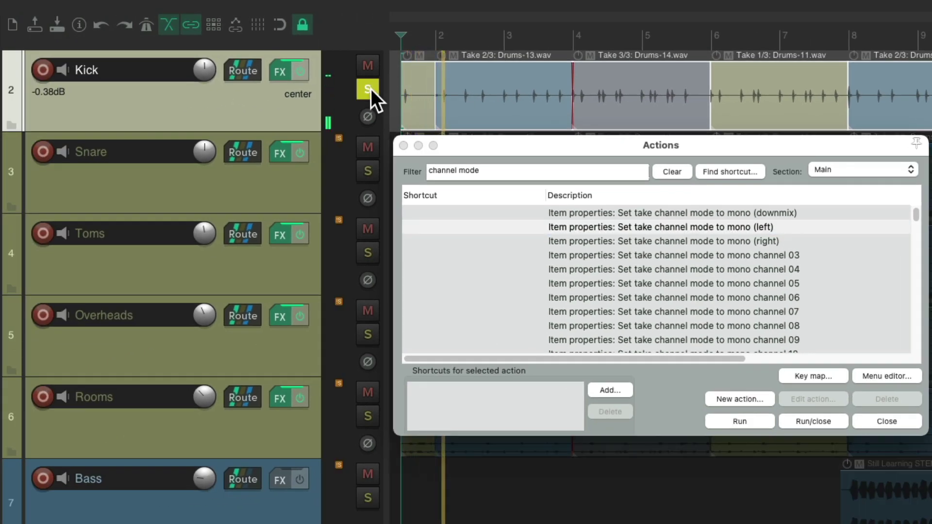
{"action": "key", "text": "space"}
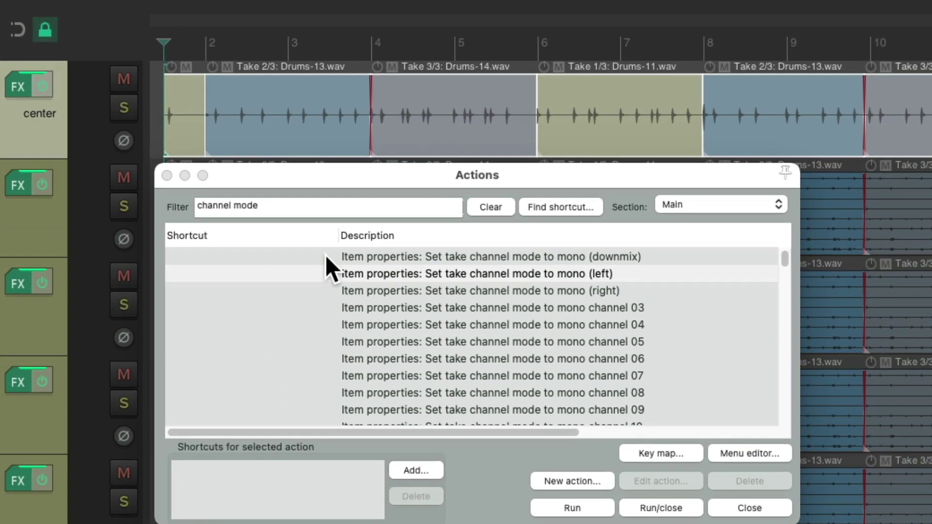
Set every Snare take to channel mode mono (right), audition it soloed, and move the action list lower
{"action": "left_click", "coordinate": [405, 183]}
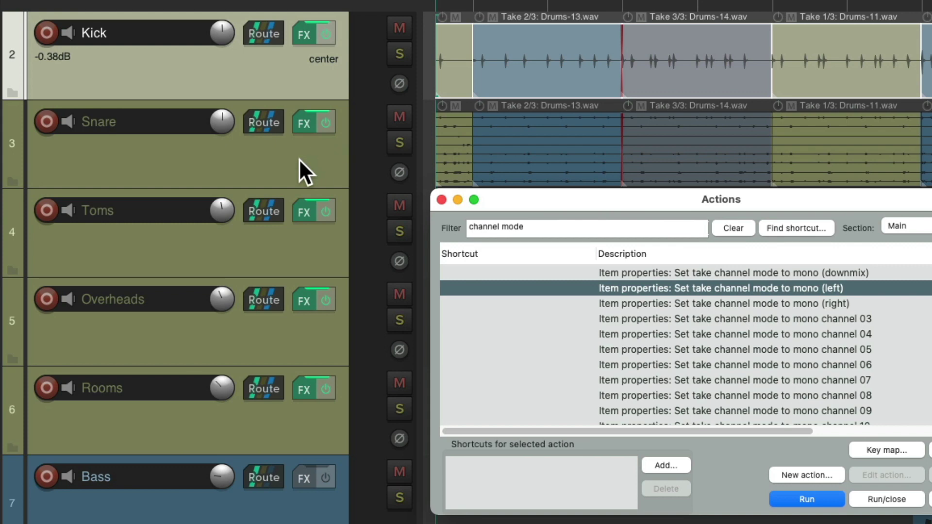
{"action": "left_click", "coordinate": [43, 158]}
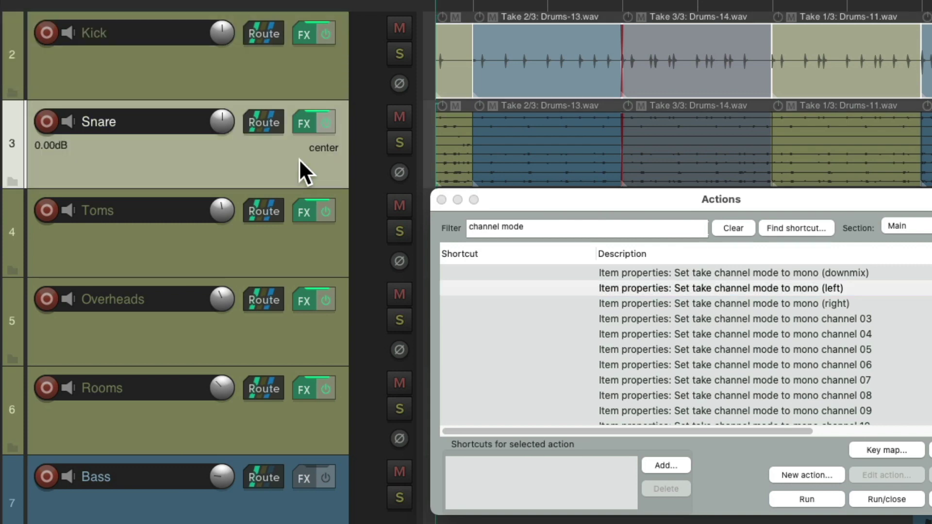
{"action": "double_click", "coordinate": [317, 156]}
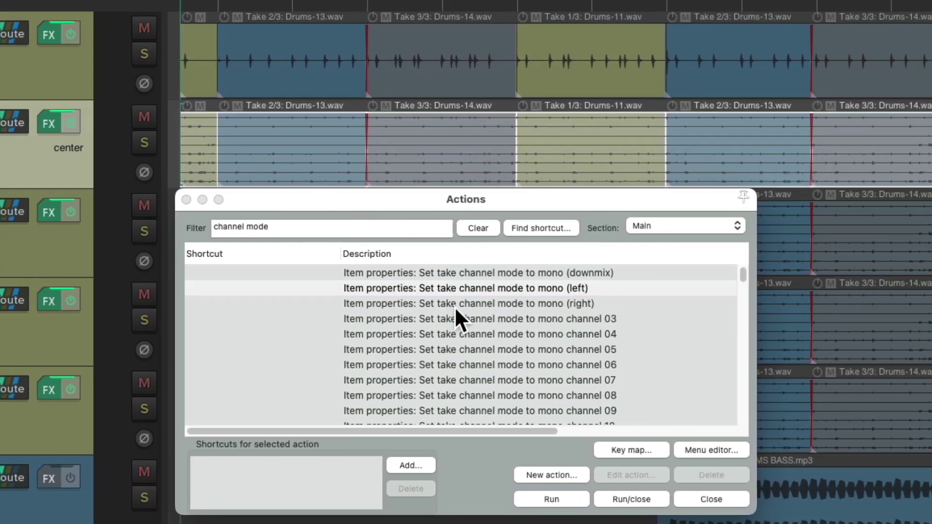
{"action": "left_click", "coordinate": [469, 303]}
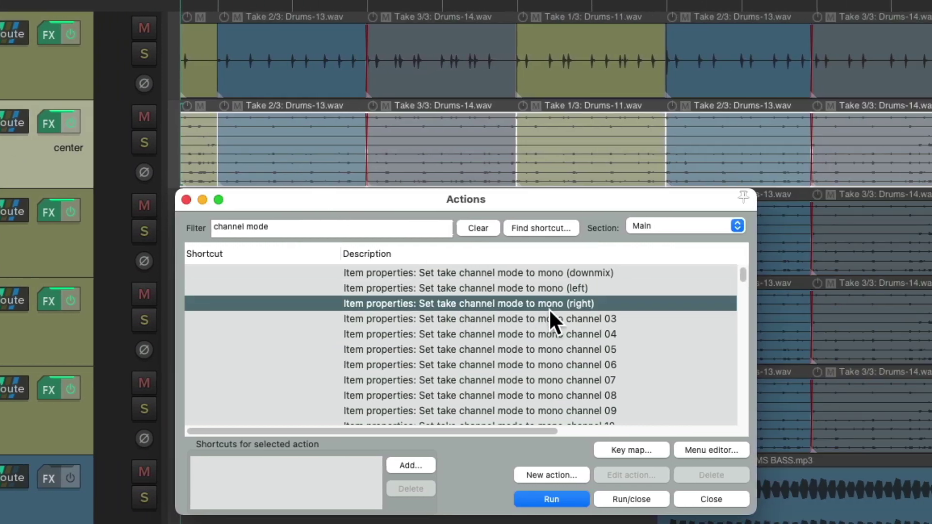
{"action": "left_click", "coordinate": [549, 493]}
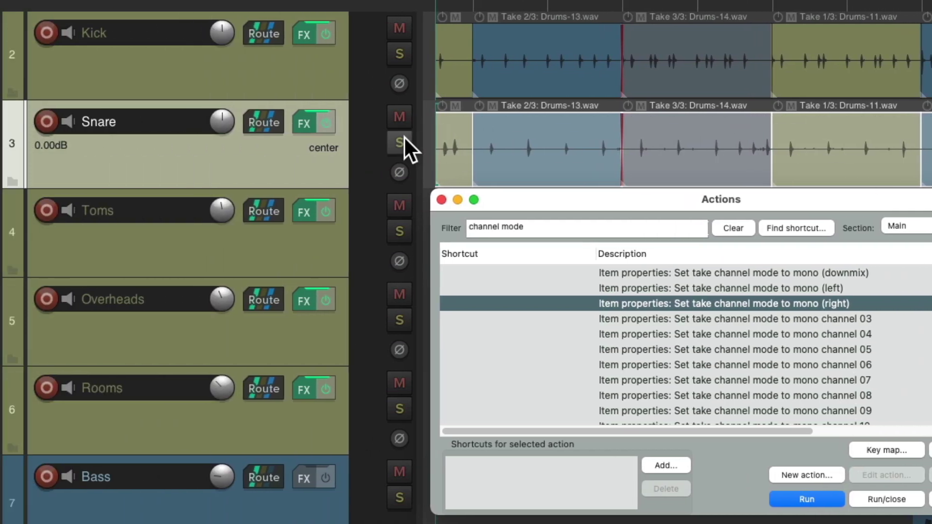
{"action": "left_click", "coordinate": [145, 142]}
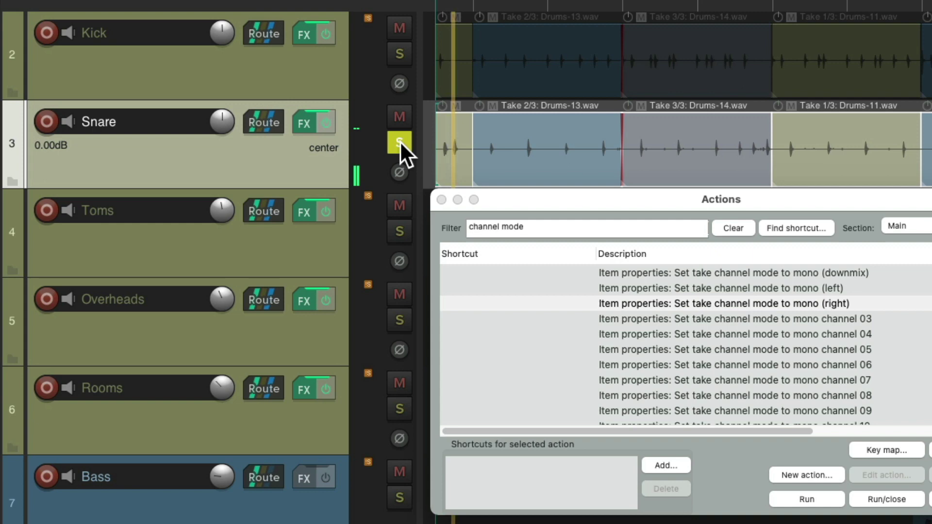
{"action": "left_click", "coordinate": [400, 141]}
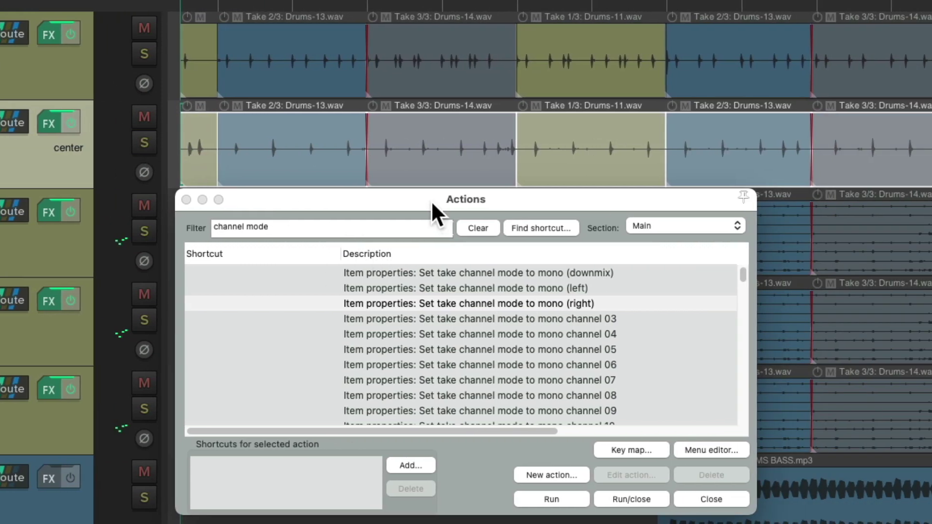
{"action": "left_click_drag", "start_coordinate": [532, 202], "coordinate": [532, 284]}
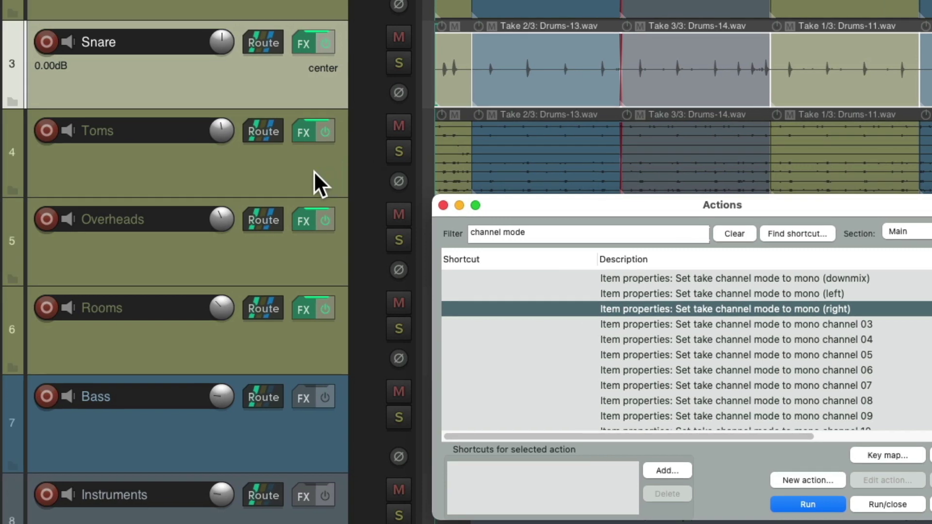
Switch all Toms track clips to take channel mode stereo channels 03/04
{"action": "left_click", "coordinate": [70, 171]}
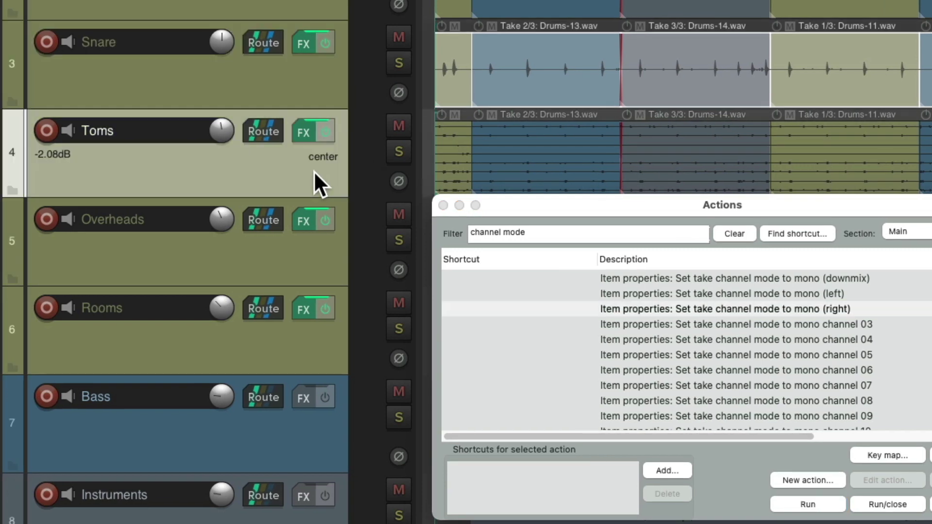
{"action": "double_click", "coordinate": [314, 171]}
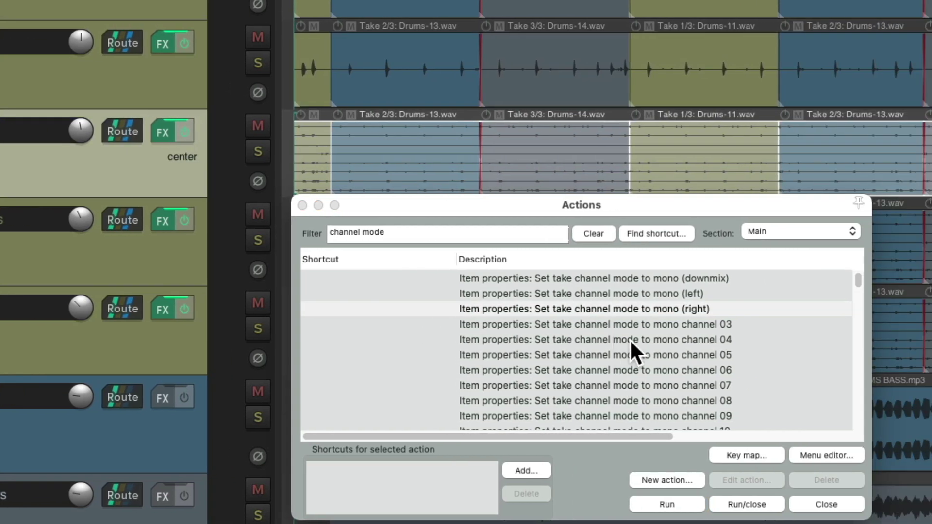
{"action": "scroll", "coordinate": [774, 342], "scroll_direction": "down", "scroll_amount": 5}
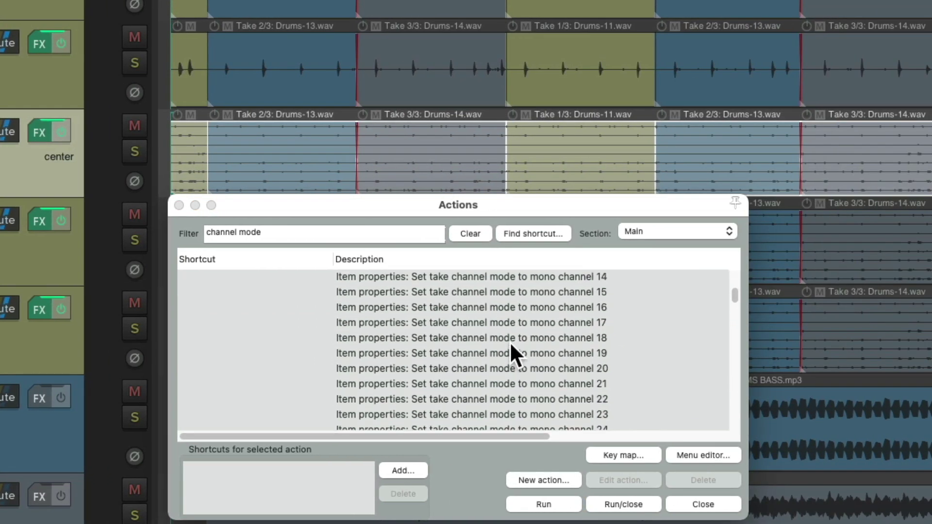
{"action": "scroll", "coordinate": [510, 342], "scroll_direction": "down", "scroll_amount": 15}
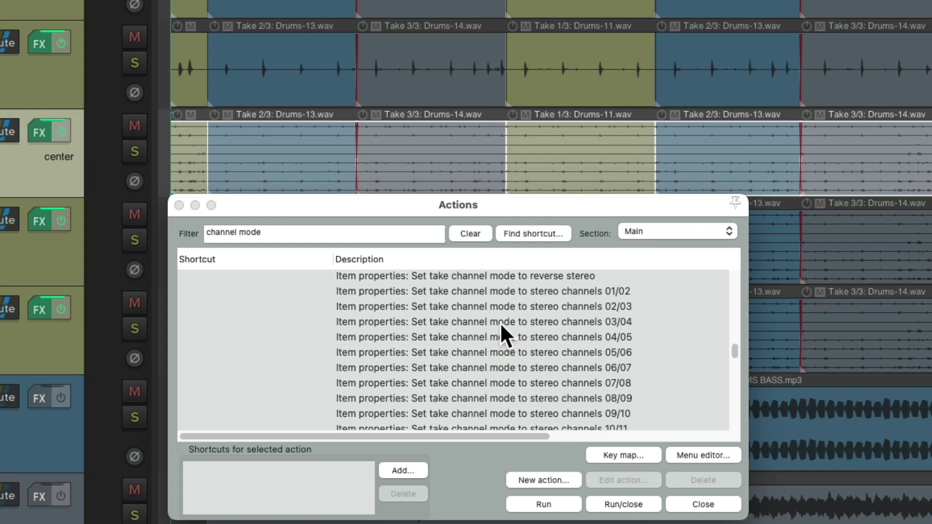
{"action": "left_click", "coordinate": [500, 322]}
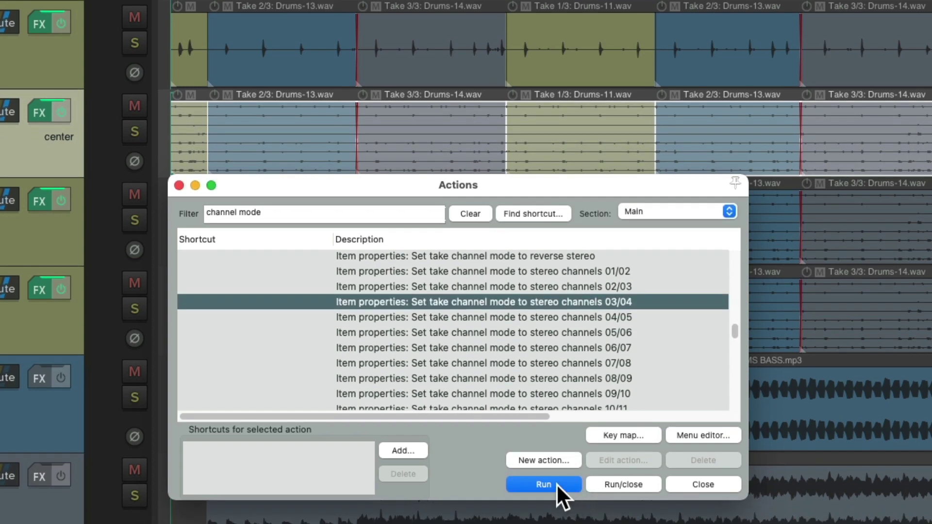
{"action": "left_click", "coordinate": [543, 484]}
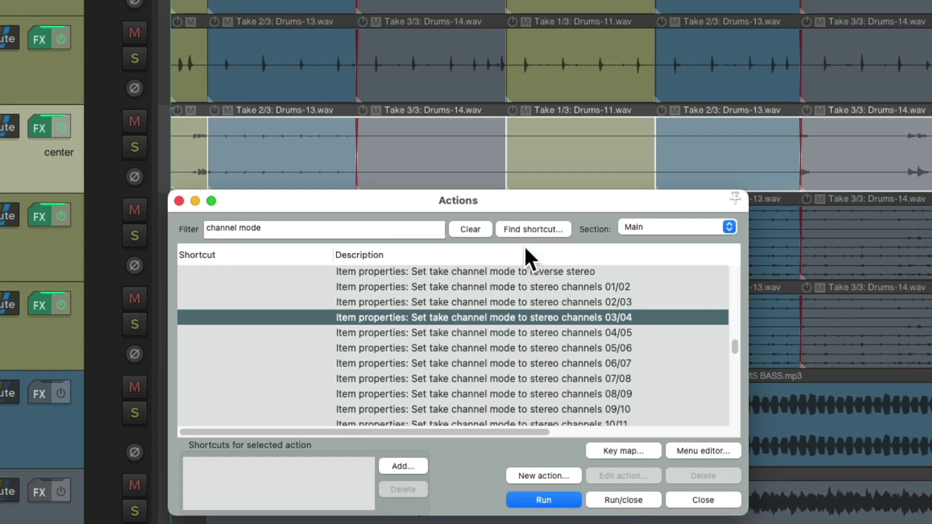
{"action": "scroll", "coordinate": [511, 194], "scroll_direction": "down", "scroll_amount": 3}
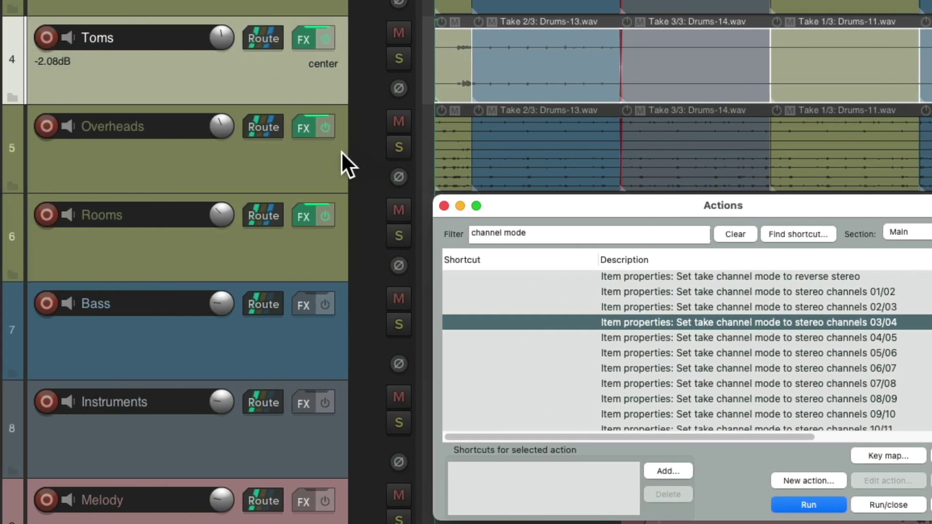
Set the Overheads clips to take channel mode stereo channels 05/06
{"action": "left_click", "coordinate": [37, 179]}
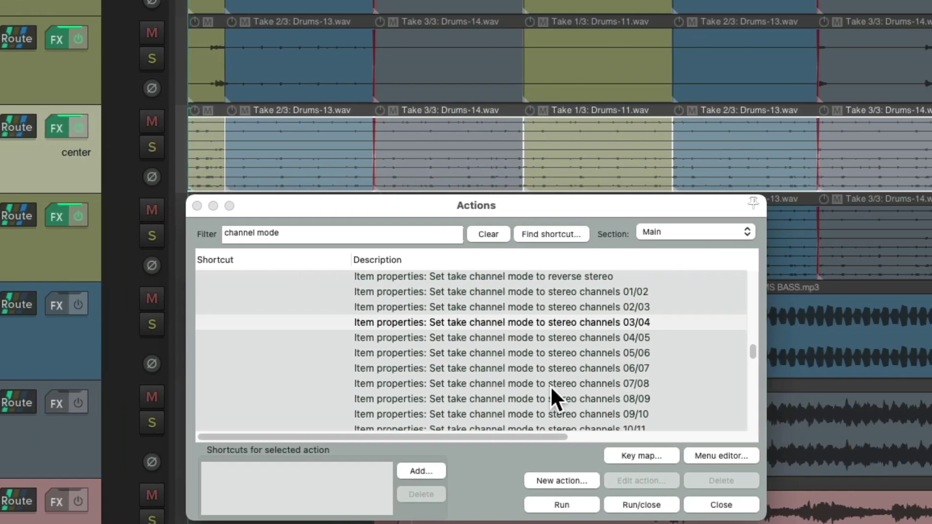
{"action": "scroll", "coordinate": [796, 385], "scroll_direction": "down", "scroll_amount": 1}
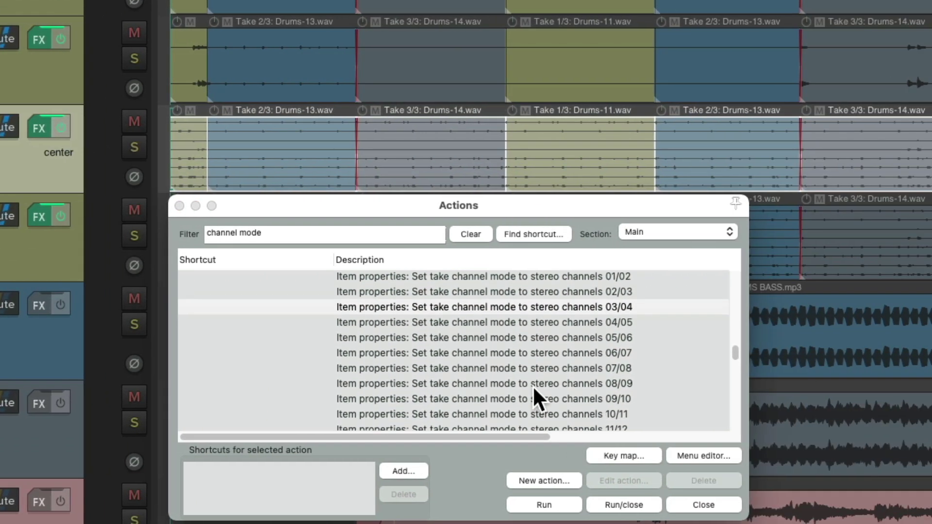
{"action": "left_click", "coordinate": [823, 353]}
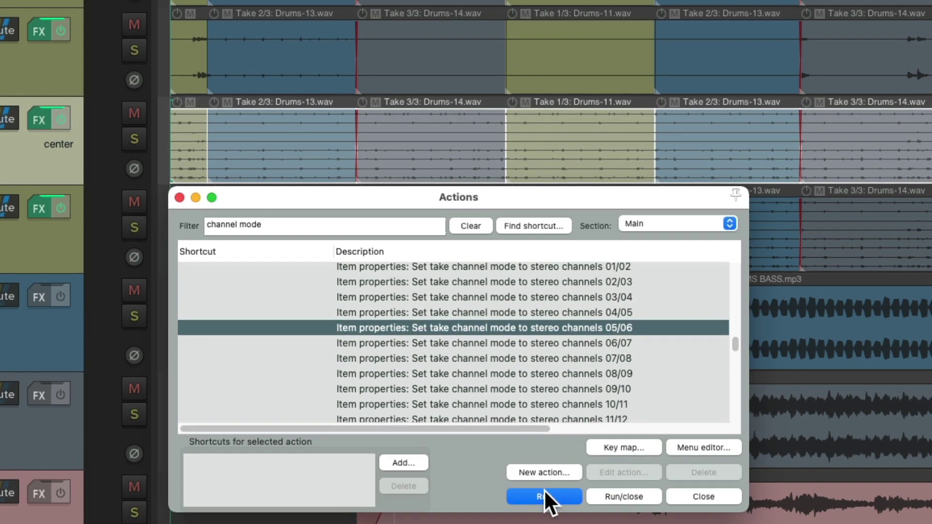
{"action": "left_click", "coordinate": [543, 503]}
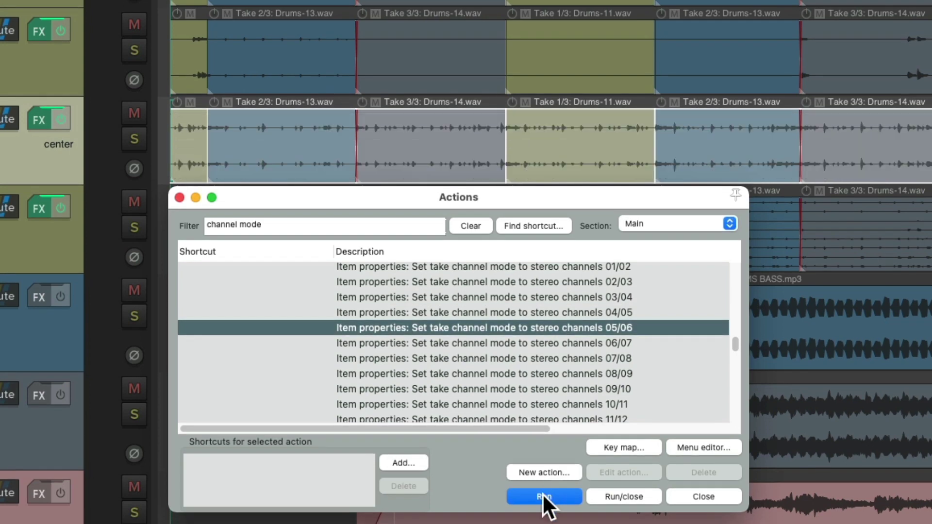
Set the Rooms clips to stereo channels 07/08 and close the Actions list
{"action": "key", "text": "super+z"}
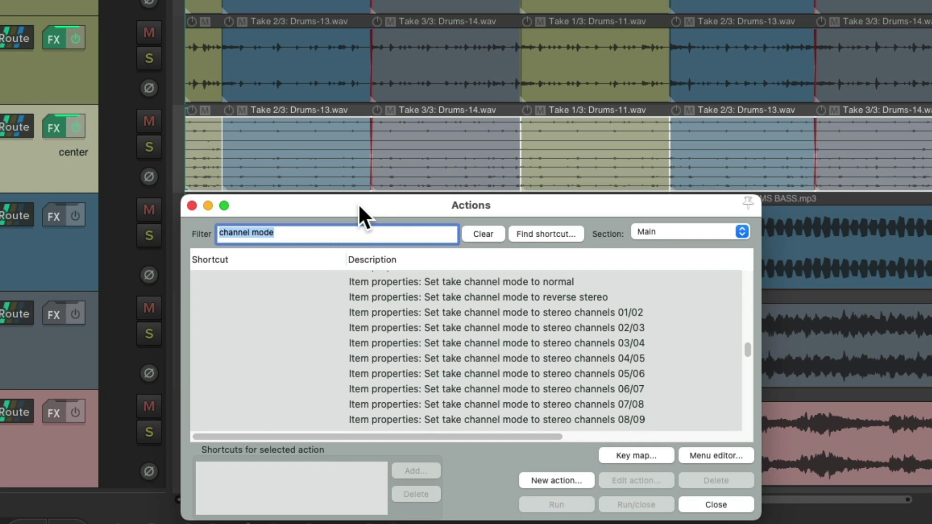
{"action": "scroll", "coordinate": [640, 308], "scroll_direction": "down", "scroll_amount": 4}
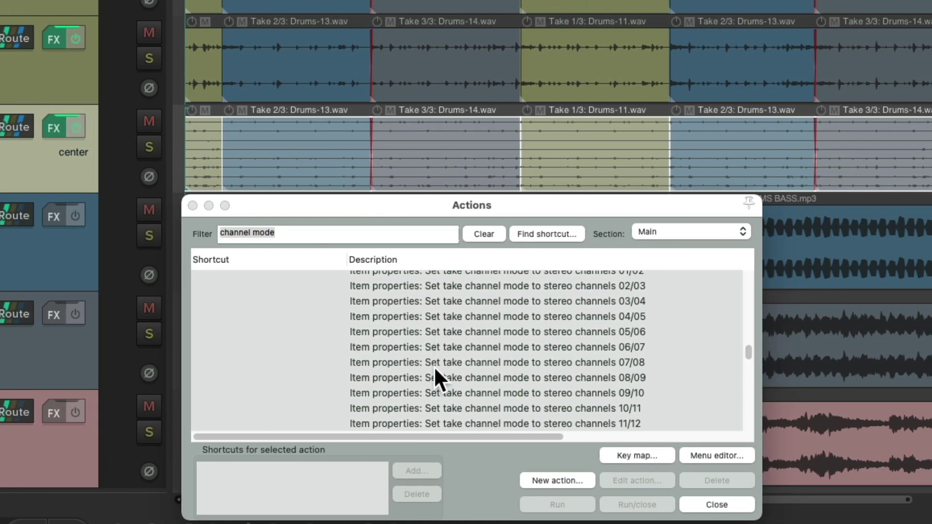
{"action": "left_click", "coordinate": [654, 363]}
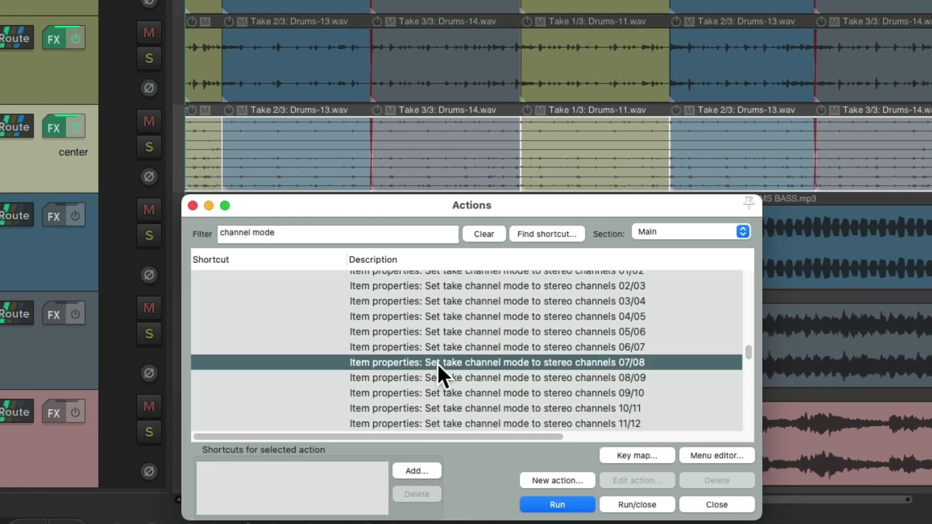
{"action": "left_click", "coordinate": [577, 506]}
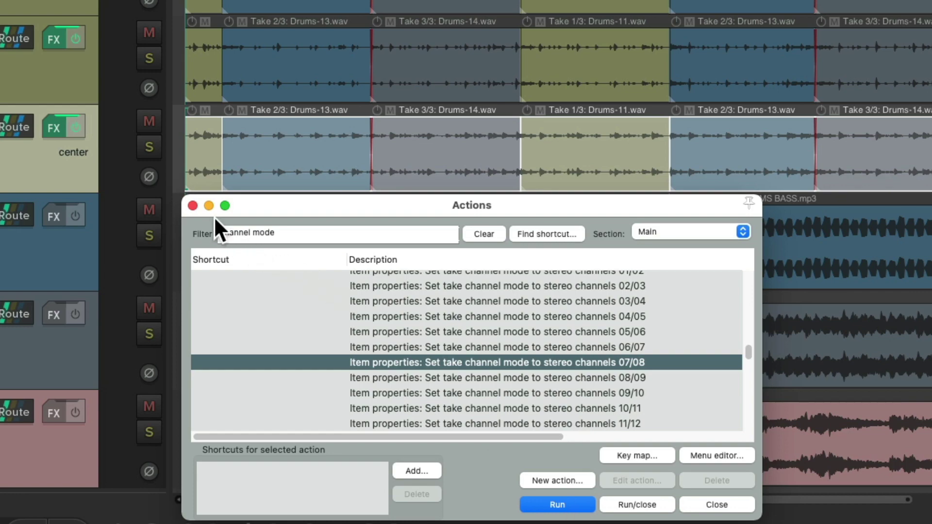
{"action": "left_click", "coordinate": [193, 205]}
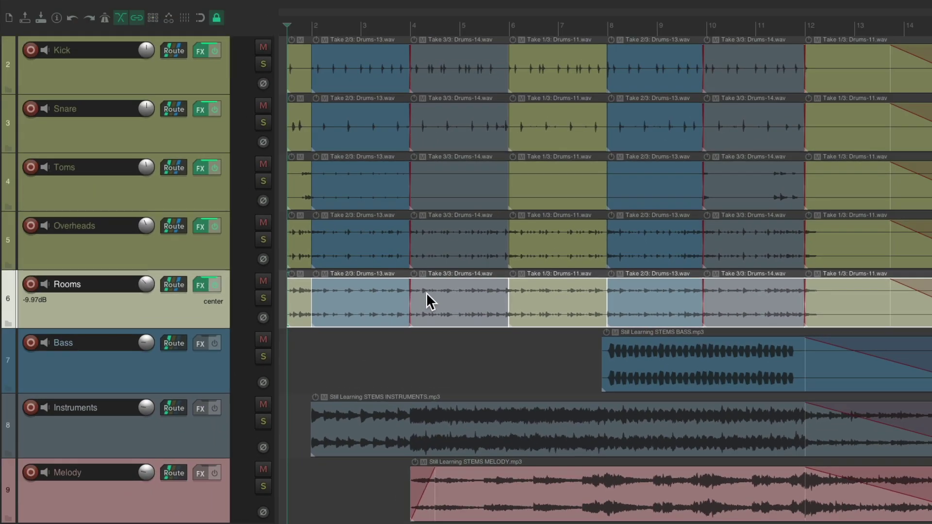
Play back the split drums, then marquee-select every clip on Kick through Rooms
{"action": "key", "text": "Escape"}
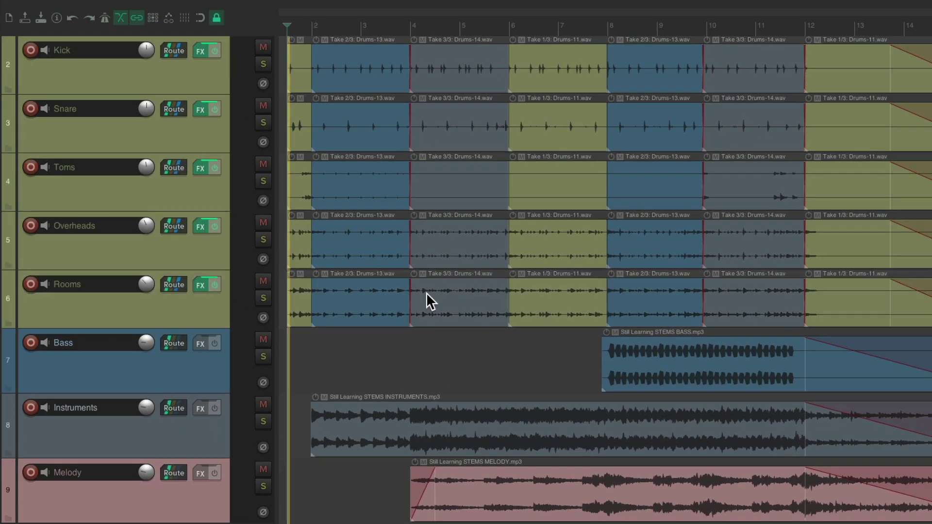
{"action": "key", "text": "space"}
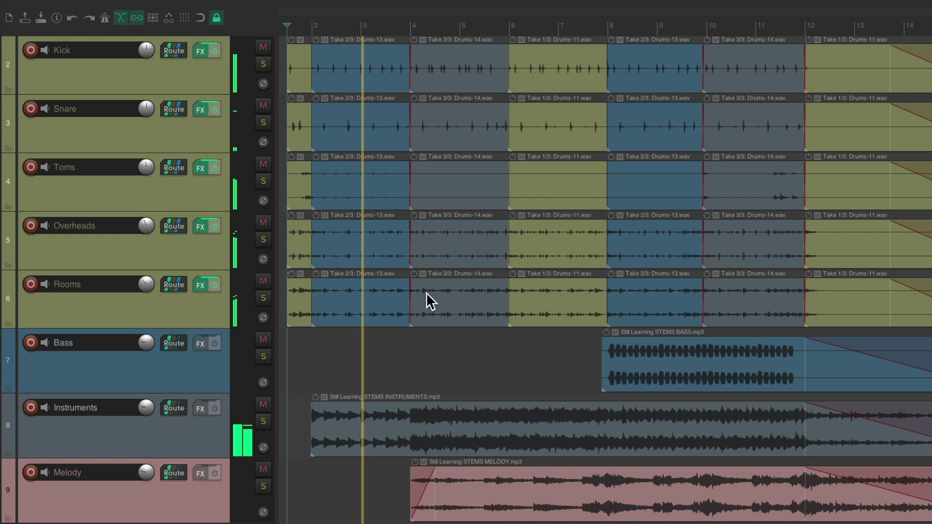
{"action": "key", "text": "space"}
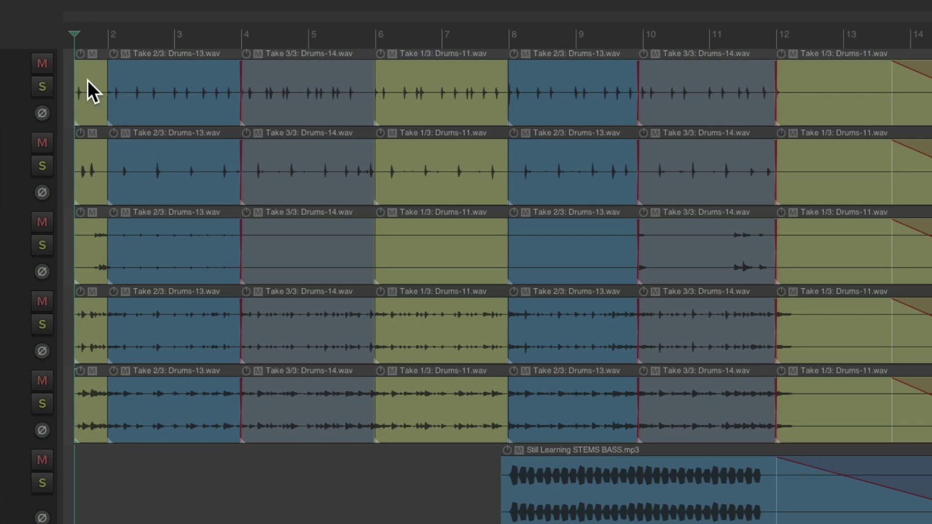
{"action": "left_click_drag", "start_coordinate": [88, 80], "coordinate": [820, 407]}
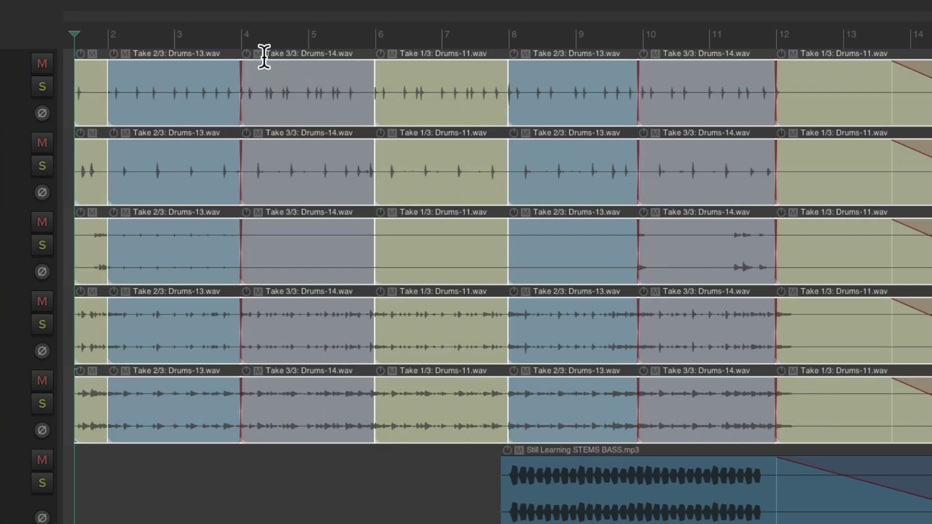
Mute the selected drum clips, pick the Kick track in the track manager, and play back
{"action": "left_click", "coordinate": [257, 54]}
{"action": "key", "text": "super+alt+m"}
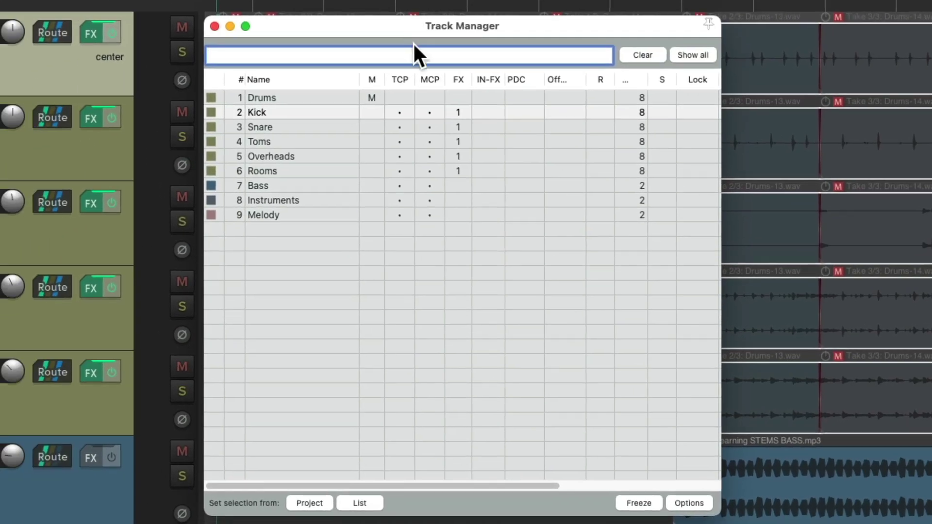
{"action": "left_click", "coordinate": [388, 112]}
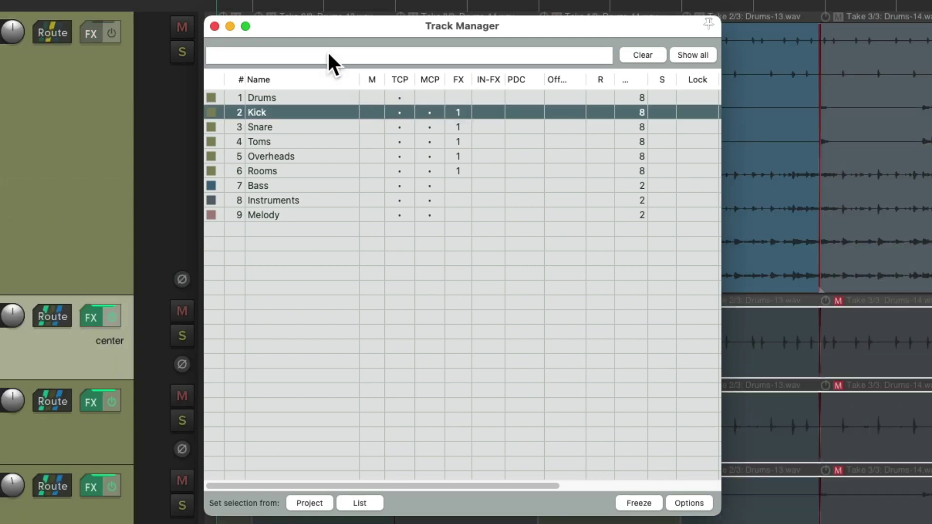
{"action": "left_click", "coordinate": [217, 25]}
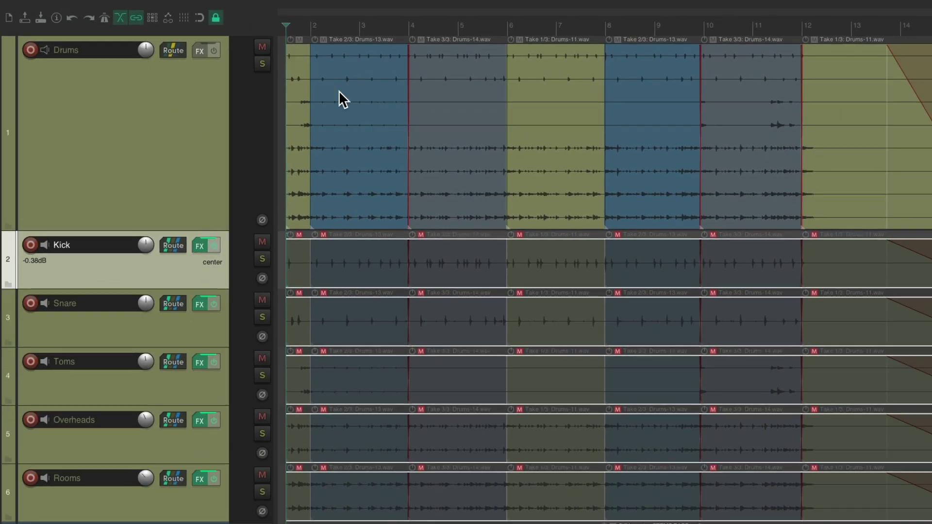
{"action": "key", "text": "space"}
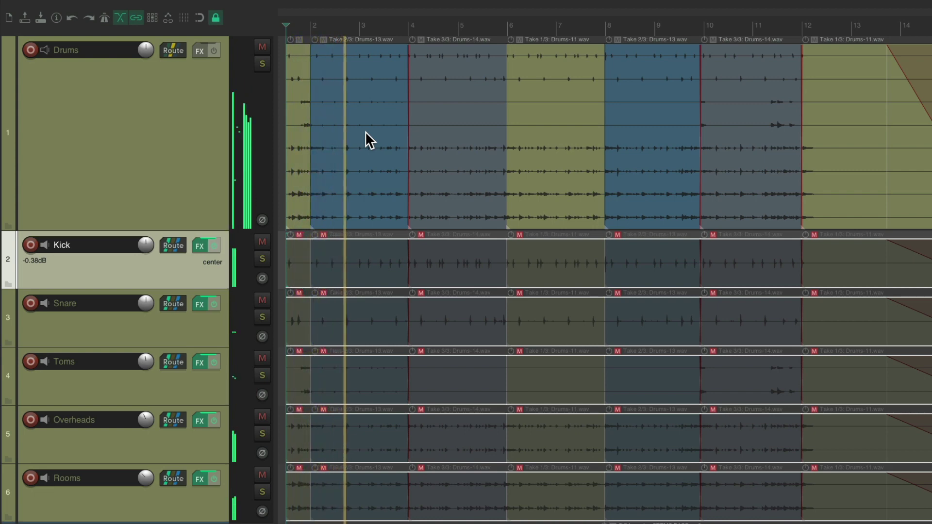
{"action": "key", "text": "space"}
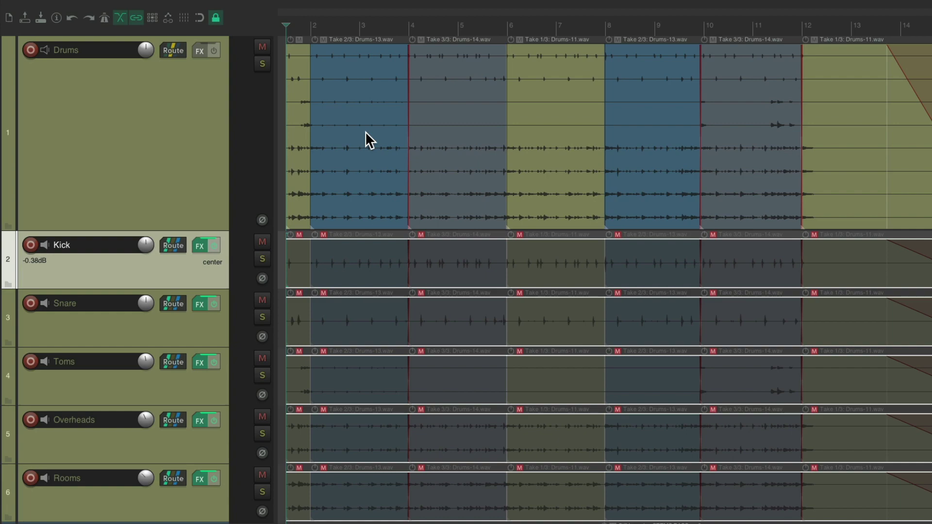
Mute and hide the Drums parent track, then unmute the drum takes and play them
{"action": "left_click", "coordinate": [262, 47]}
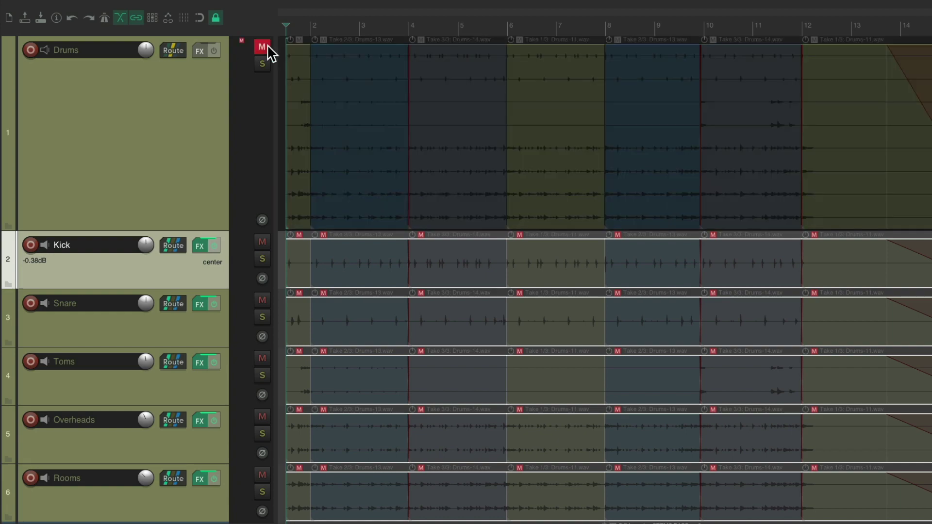
{"action": "key", "text": "ctrl+shift+m"}
{"action": "left_click", "coordinate": [401, 97]}
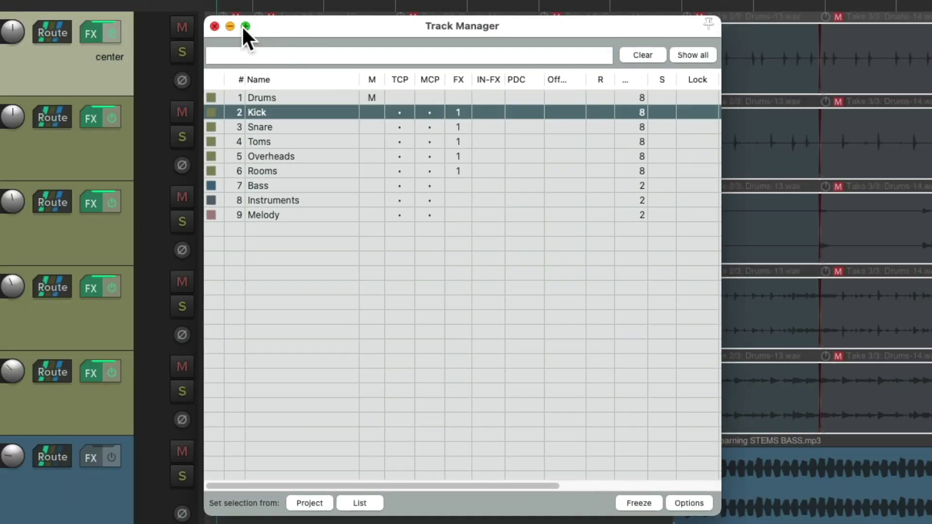
{"action": "left_click", "coordinate": [214, 26]}
{"action": "left_click_drag", "start_coordinate": [301, 60], "coordinate": [801, 283]}
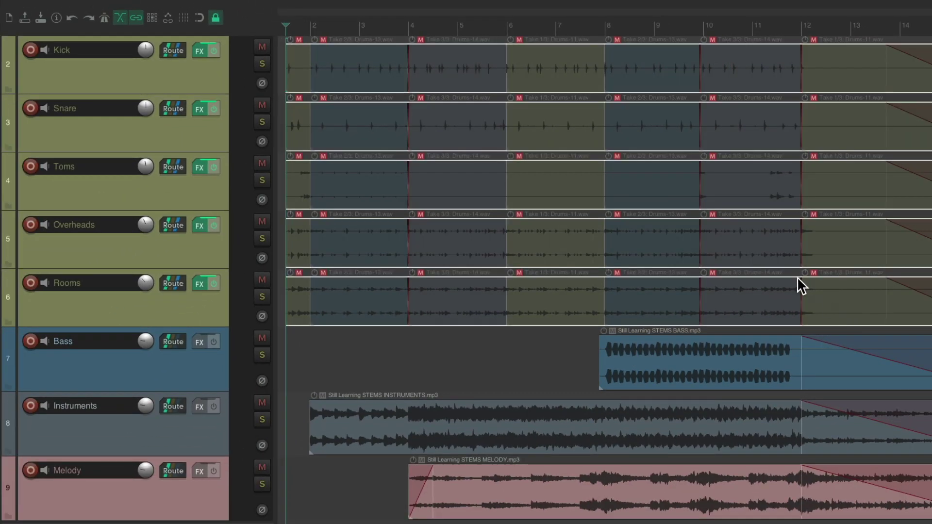
{"action": "left_click", "coordinate": [519, 40]}
{"action": "key", "text": "space"}
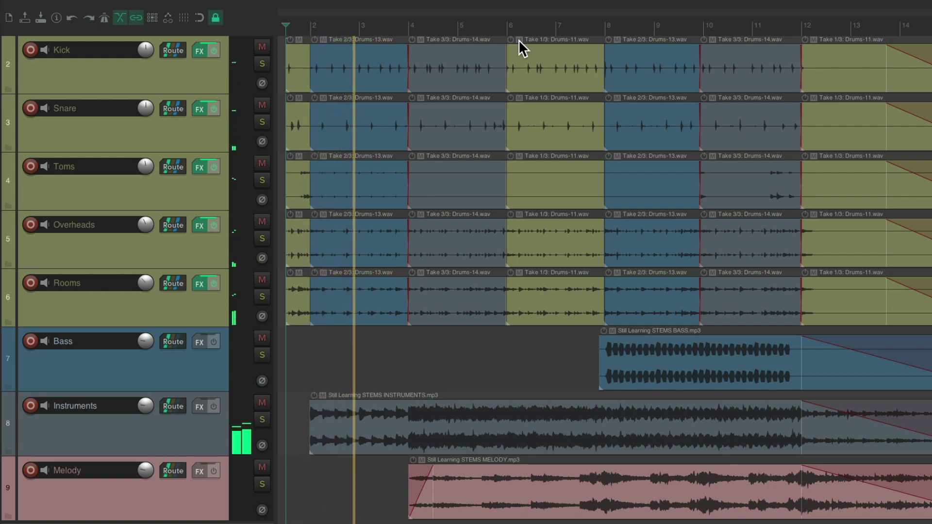
{"action": "key", "text": "space"}
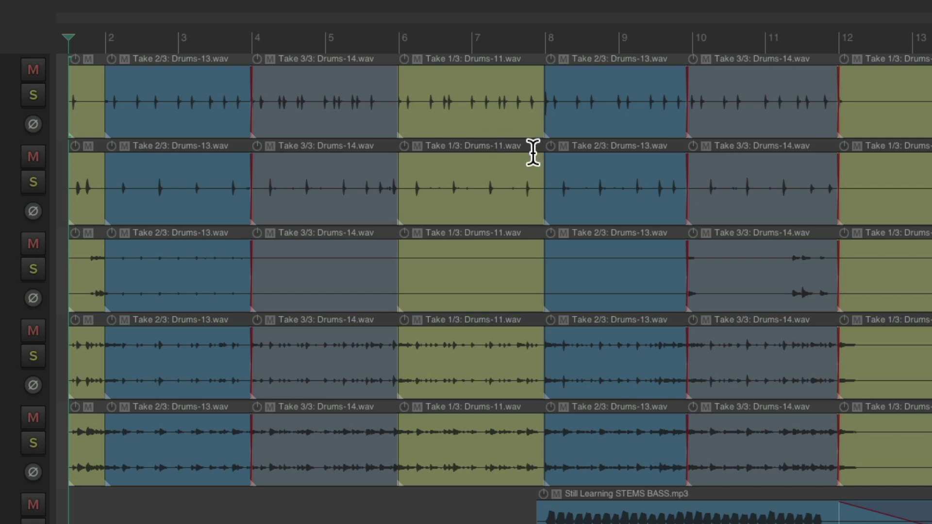
Split a short piece around a Kick hit and slide the kick audio inside it
{"action": "scroll", "coordinate": [433, 116], "scroll_direction": "up", "scroll_amount": 5}
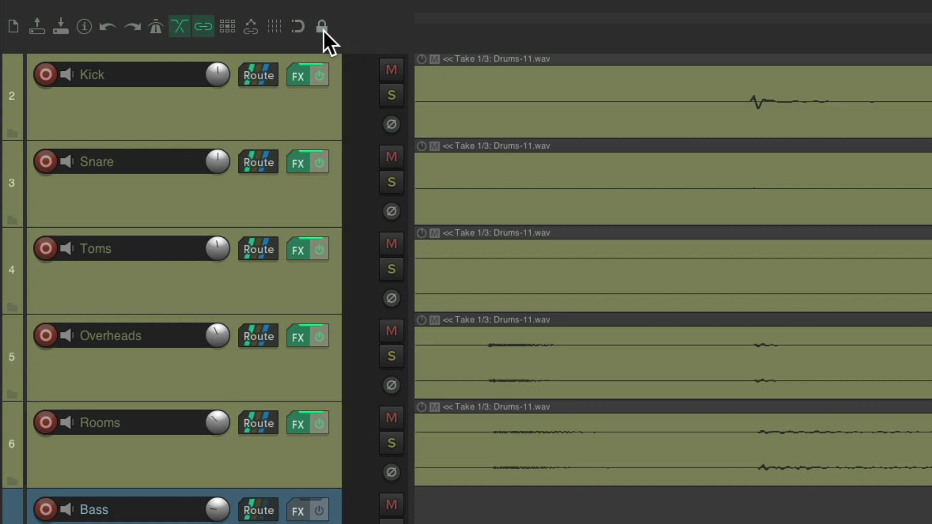
{"action": "left_click", "coordinate": [532, 32]}
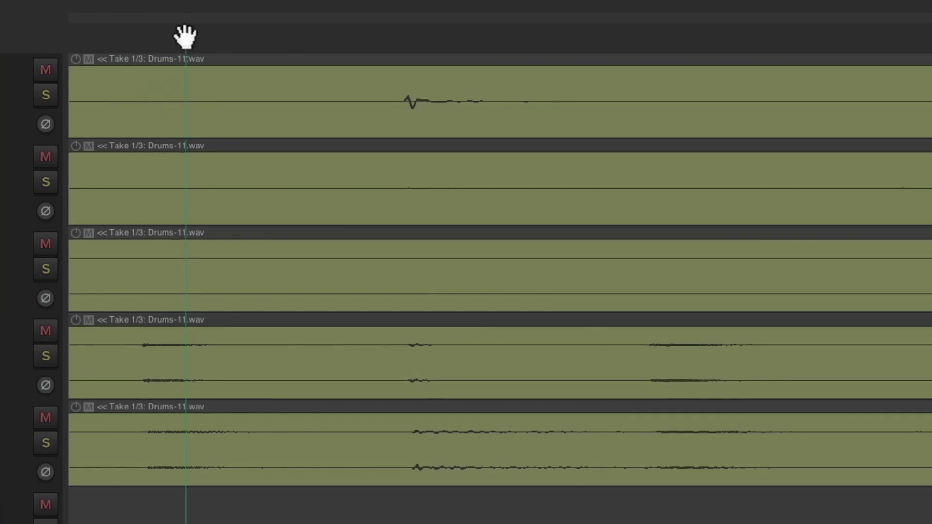
{"action": "left_click", "coordinate": [200, 82]}
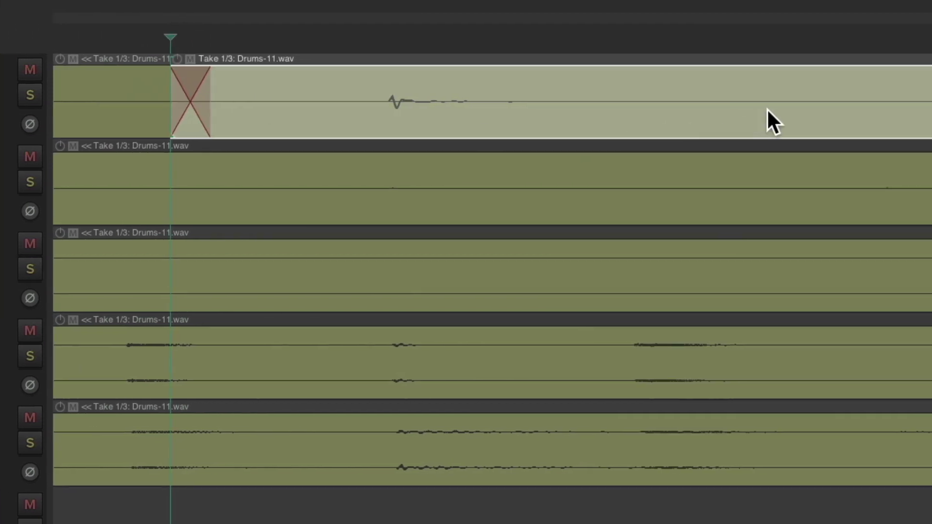
{"action": "left_click", "coordinate": [774, 35]}
{"action": "key", "text": "s"}
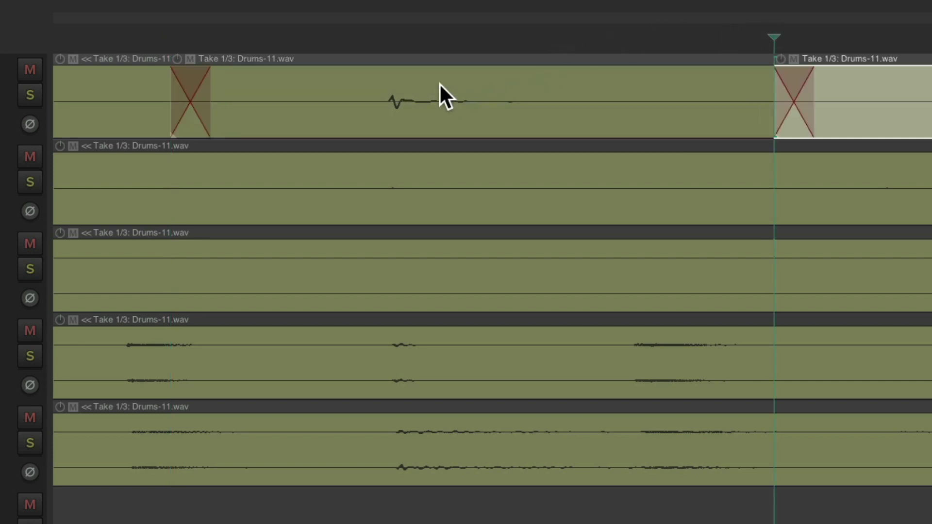
{"action": "left_click", "coordinate": [439, 84]}
{"action": "left_click_drag", "start_coordinate": [426, 109], "coordinate": [452, 126]}
Split the Snare Drums-11 take around a hit near bar 6 and slip its audio
{"action": "scroll", "coordinate": [428, 121], "scroll_direction": "down", "scroll_amount": 8}
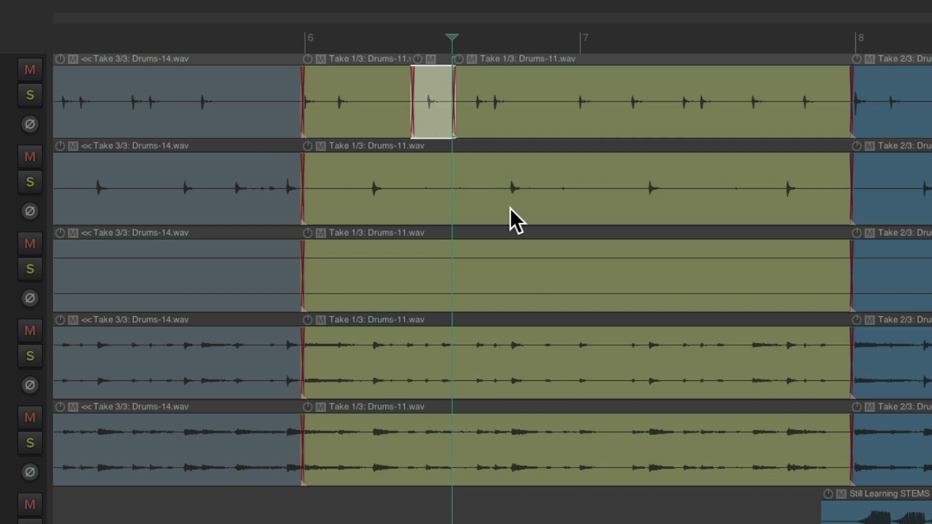
{"action": "scroll", "coordinate": [508, 205], "scroll_direction": "up", "scroll_amount": 8}
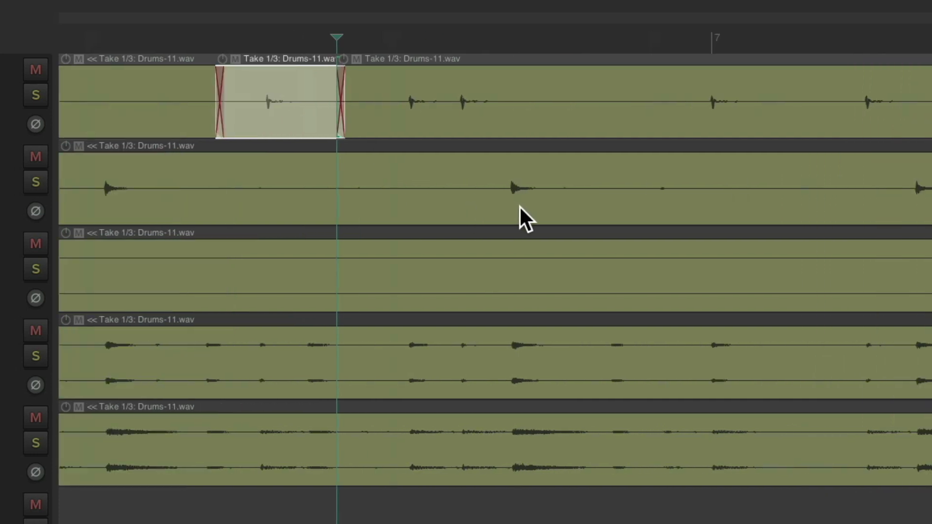
{"action": "left_click", "coordinate": [424, 173]}
{"action": "left_click", "coordinate": [337, 32]}
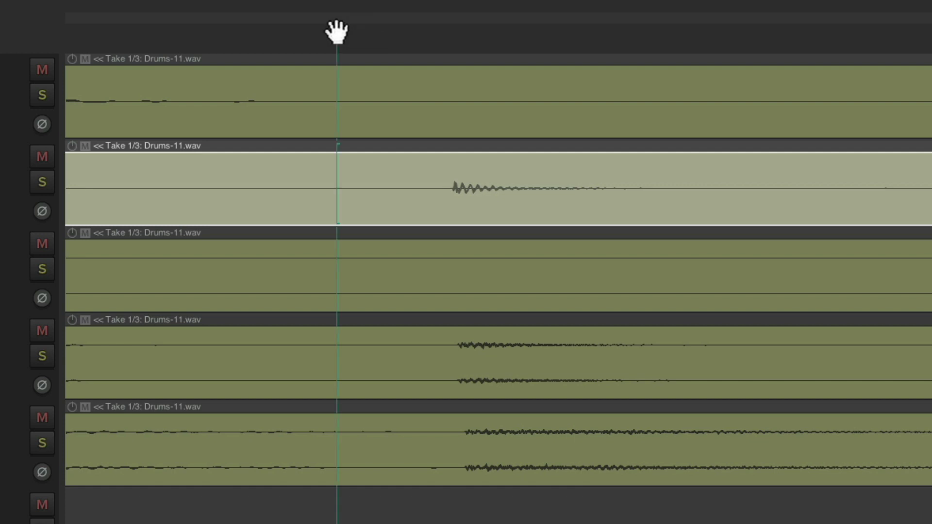
{"action": "key", "text": "s"}
{"action": "left_click", "coordinate": [843, 33]}
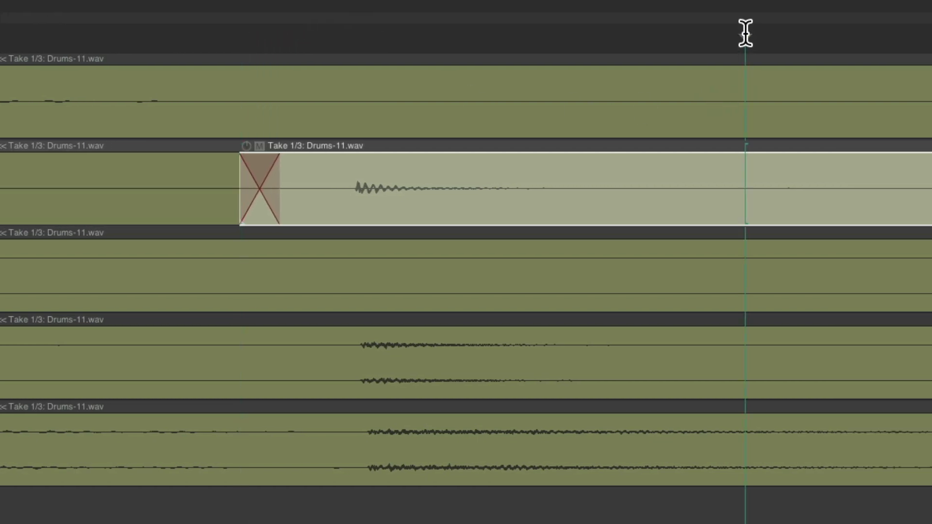
{"action": "key", "text": "s"}
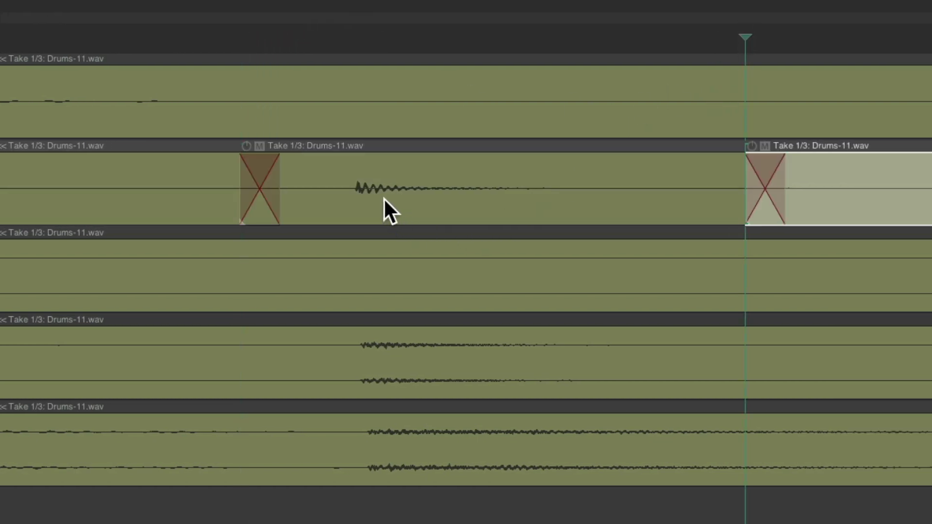
{"action": "left_click_drag", "start_coordinate": [384, 198], "coordinate": [366, 213]}
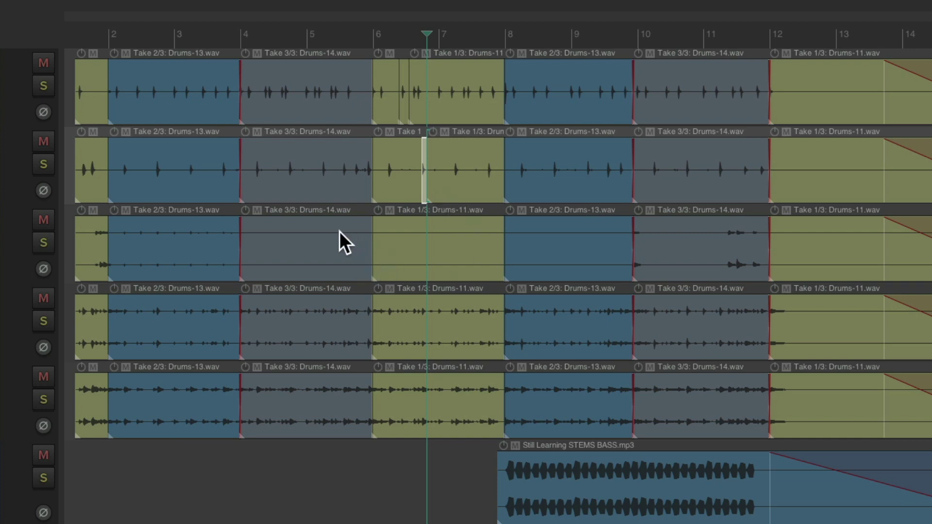
Delete the Toms takes from bar 4 to bar 10, including the leftover piece
{"action": "left_click", "coordinate": [321, 237]}
{"action": "left_click_drag", "start_coordinate": [305, 228], "coordinate": [554, 265]}
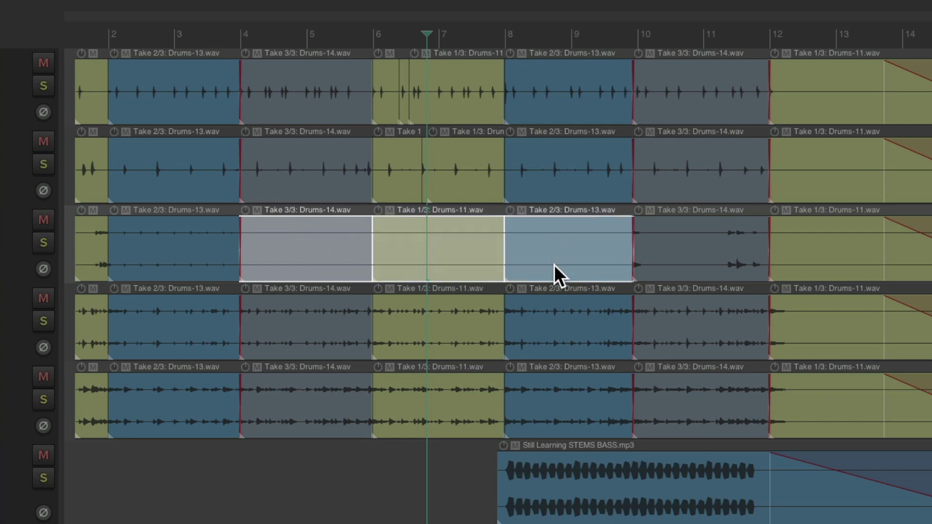
{"action": "key", "text": "Delete"}
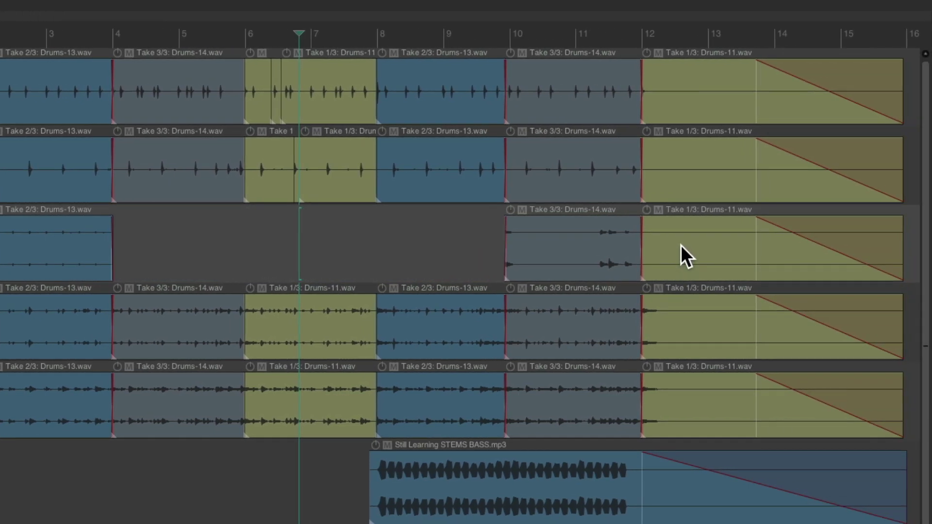
{"action": "left_click", "coordinate": [683, 240]}
{"action": "key", "text": "Delete"}
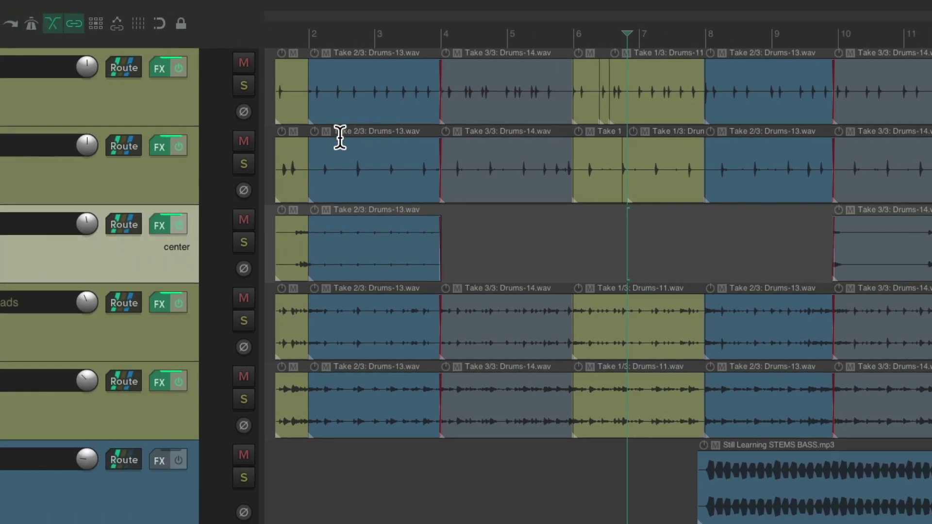
Split the Drums-13 take on all five tracks twice and slip the middle pieces together
{"action": "scroll", "coordinate": [140, 137], "scroll_direction": "up", "scroll_amount": 4}
{"action": "scroll", "coordinate": [340, 138], "scroll_direction": "up", "scroll_amount": 4}
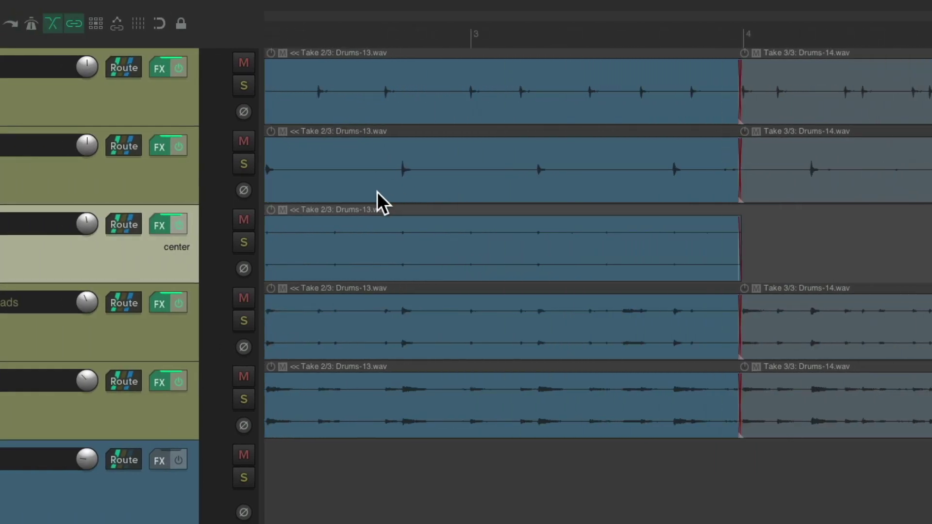
{"action": "scroll", "coordinate": [406, 193], "scroll_direction": "up", "scroll_amount": 3}
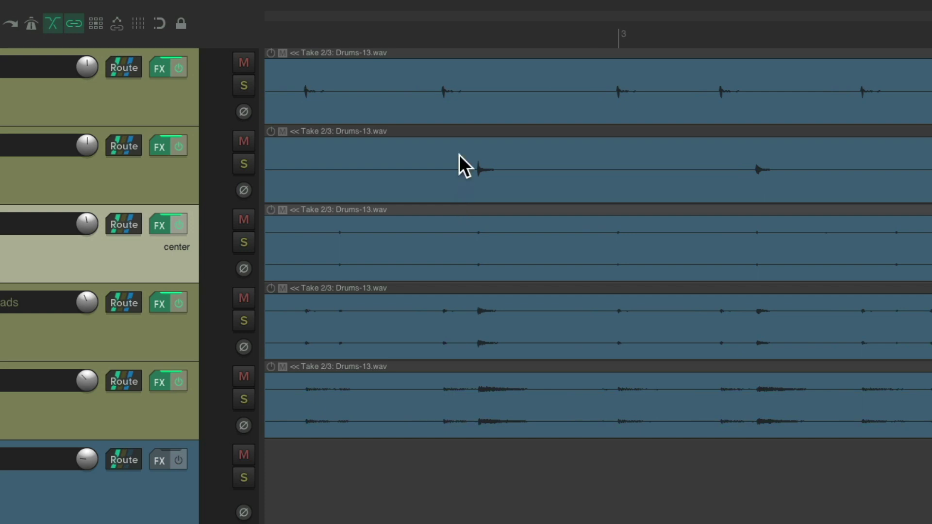
{"action": "left_click_drag", "start_coordinate": [425, 91], "coordinate": [576, 409]}
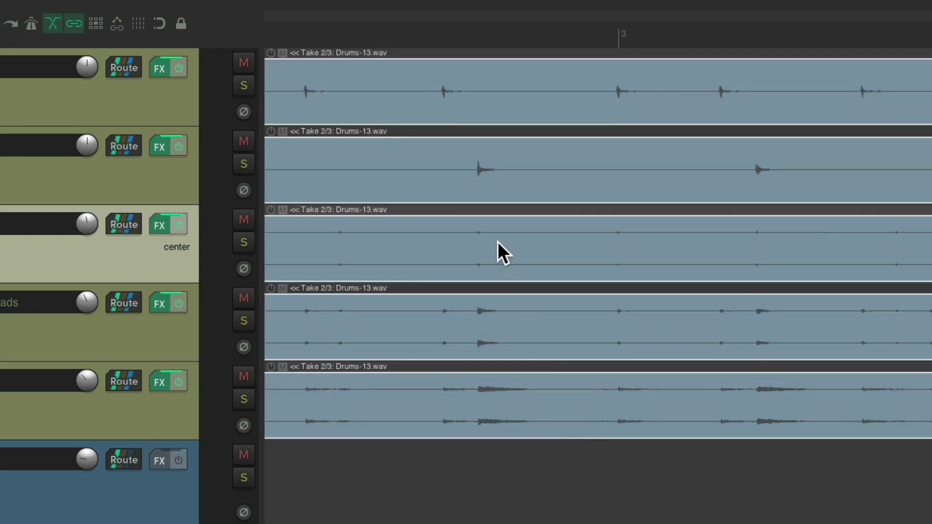
{"action": "scroll", "coordinate": [472, 184], "scroll_direction": "up", "scroll_amount": 5}
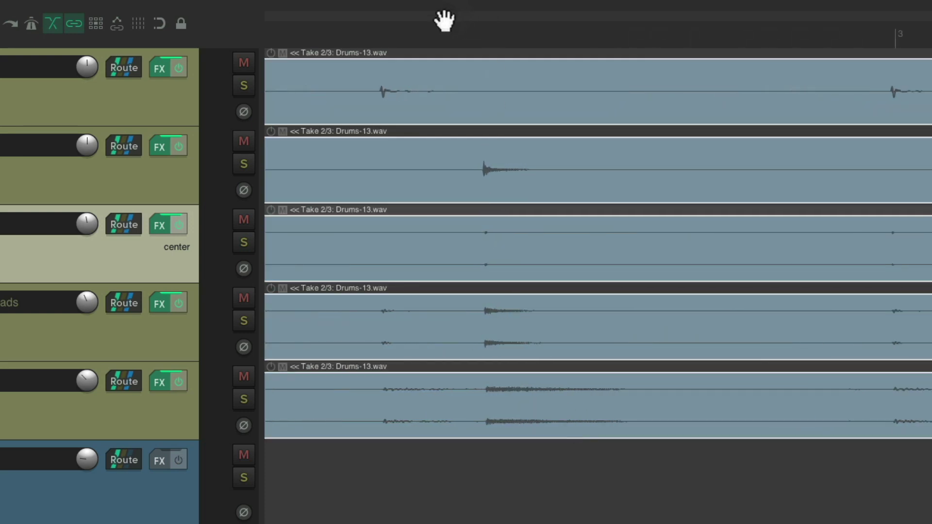
{"action": "left_click", "coordinate": [441, 24]}
{"action": "key", "text": "s"}
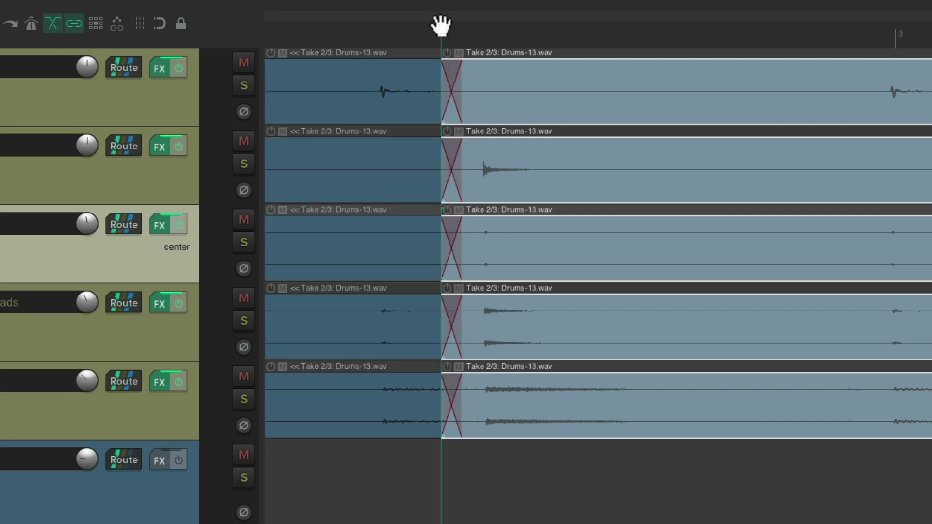
{"action": "left_click", "coordinate": [786, 27]}
{"action": "key", "text": "s"}
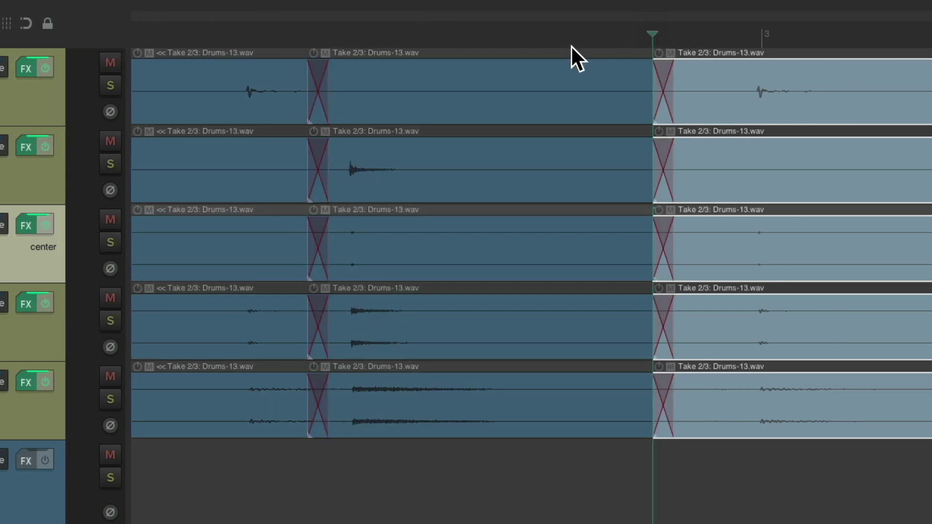
{"action": "left_click_drag", "start_coordinate": [370, 109], "coordinate": [476, 404]}
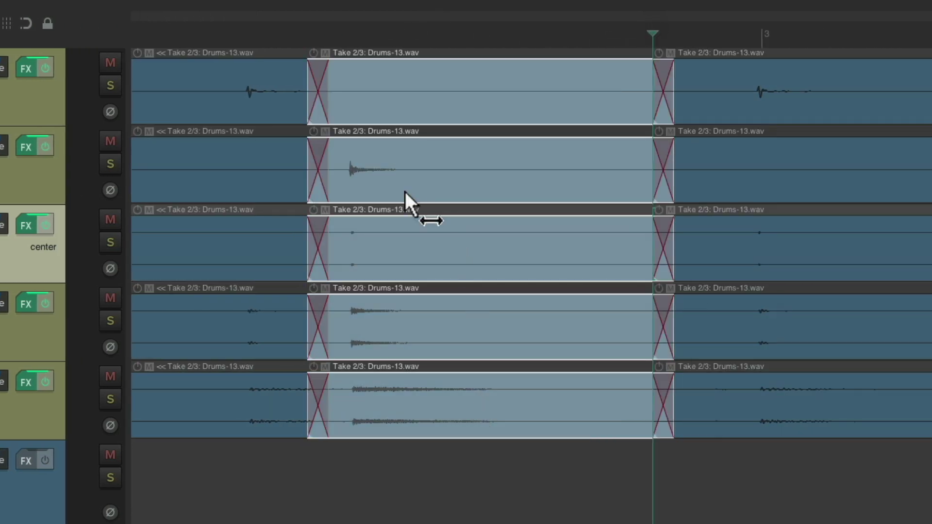
{"action": "left_click_drag", "start_coordinate": [374, 188], "coordinate": [410, 217]}
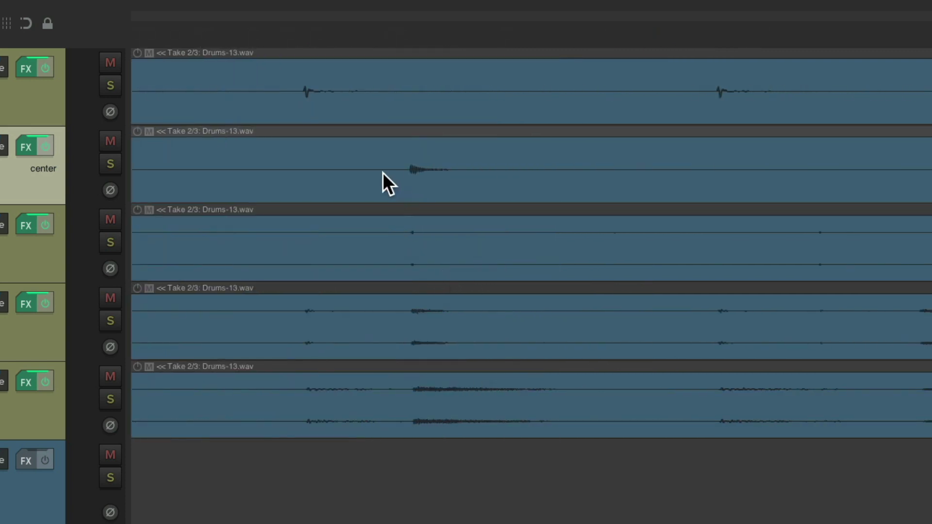
Split a short piece around a snare hit and slide the hit later inside it
{"action": "left_click", "coordinate": [379, 186]}
{"action": "left_click", "coordinate": [358, 25]}
{"action": "key", "text": "s"}
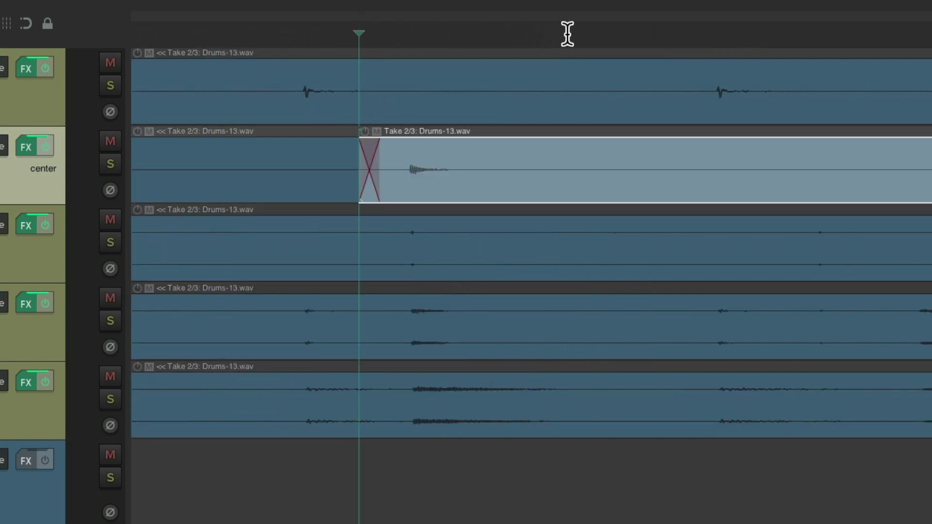
{"action": "left_click", "coordinate": [591, 29]}
{"action": "key", "text": "s"}
{"action": "left_click_drag", "start_coordinate": [428, 183], "coordinate": [451, 188]}
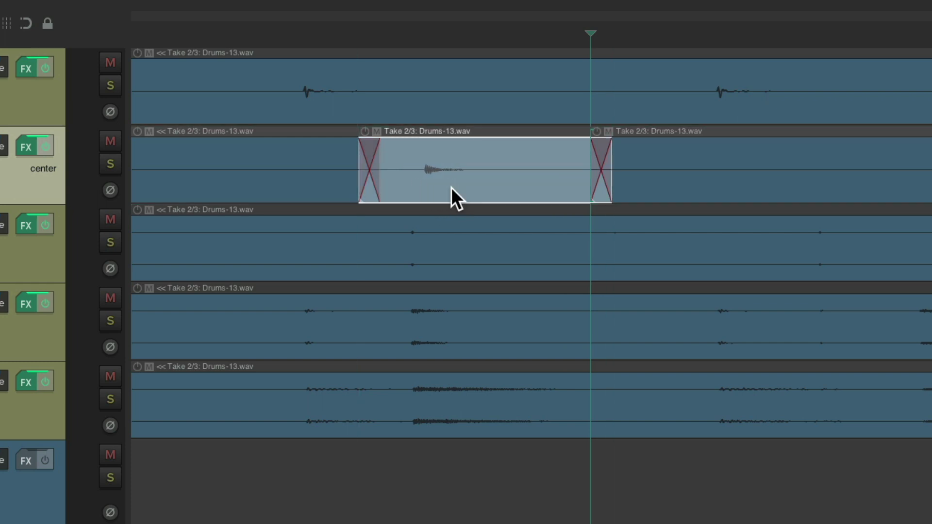